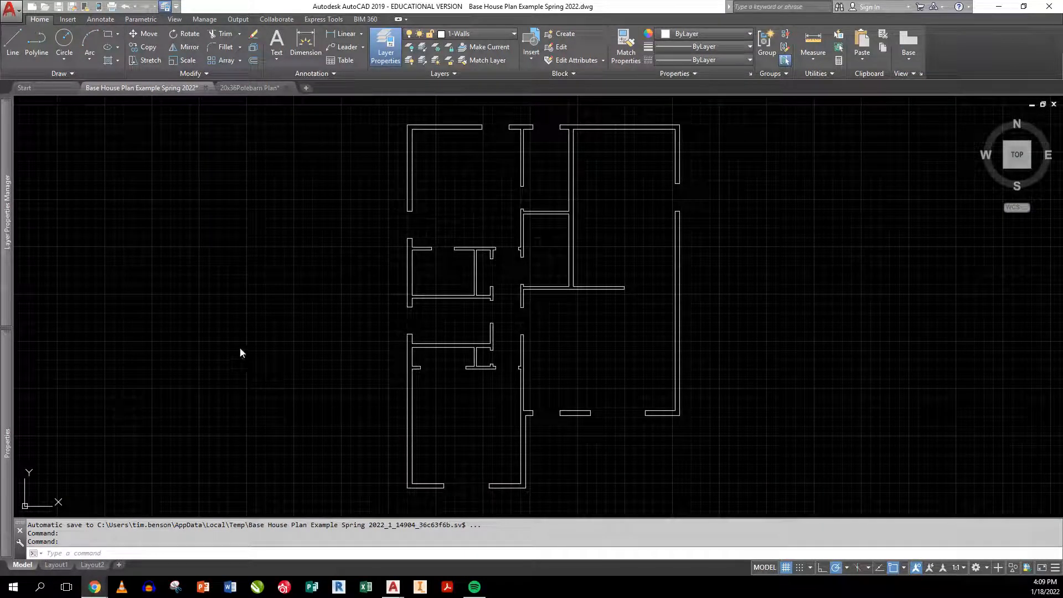
- Create a new layer named 1-Window and set its colour to cyan
left_click(459, 34)
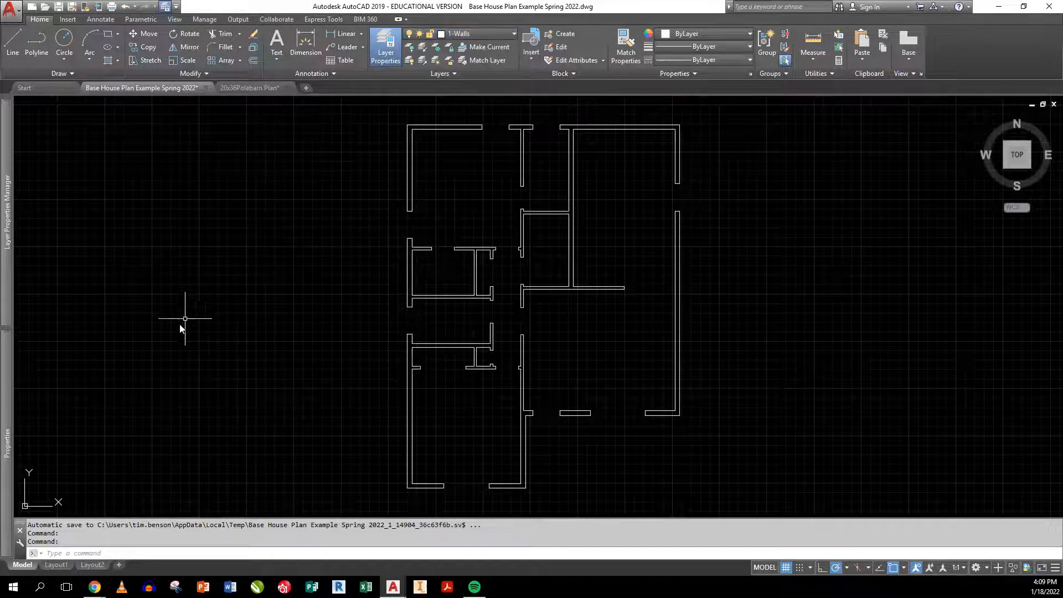
mouse_move(7, 227)
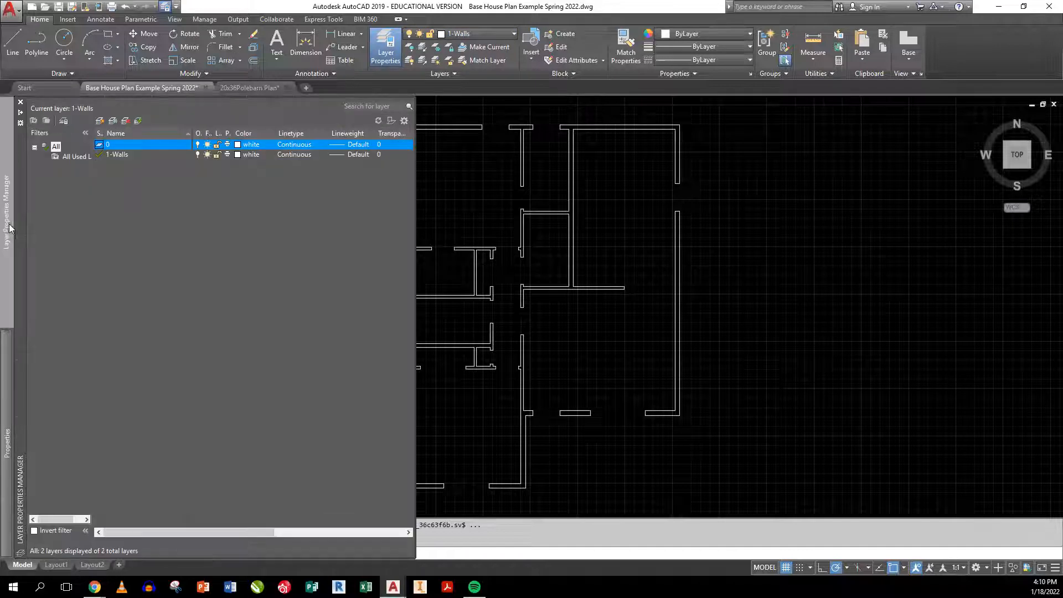
left_click(99, 121)
type("1-Window")
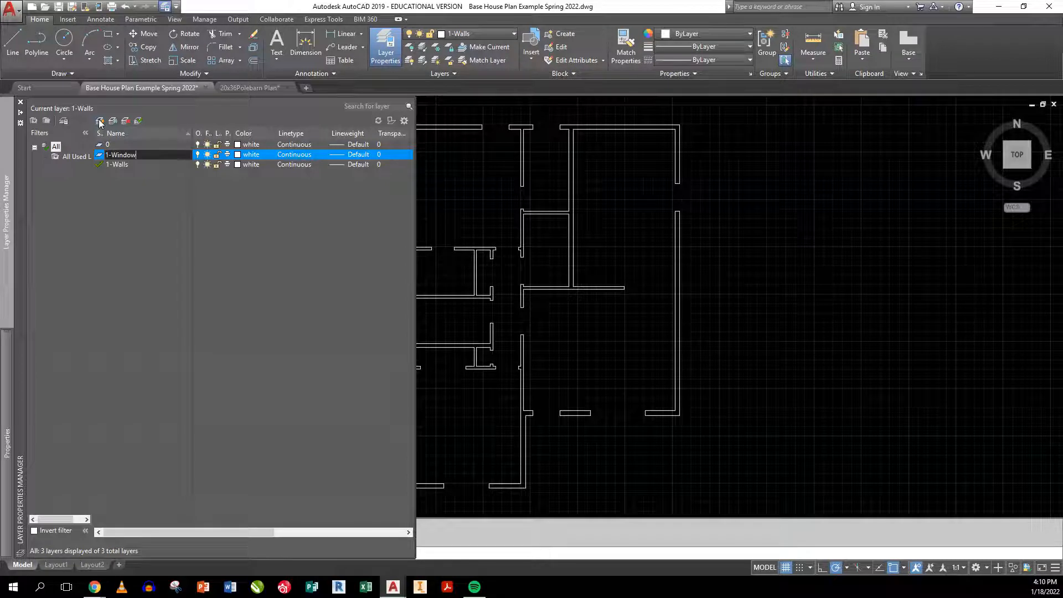
left_click(239, 155)
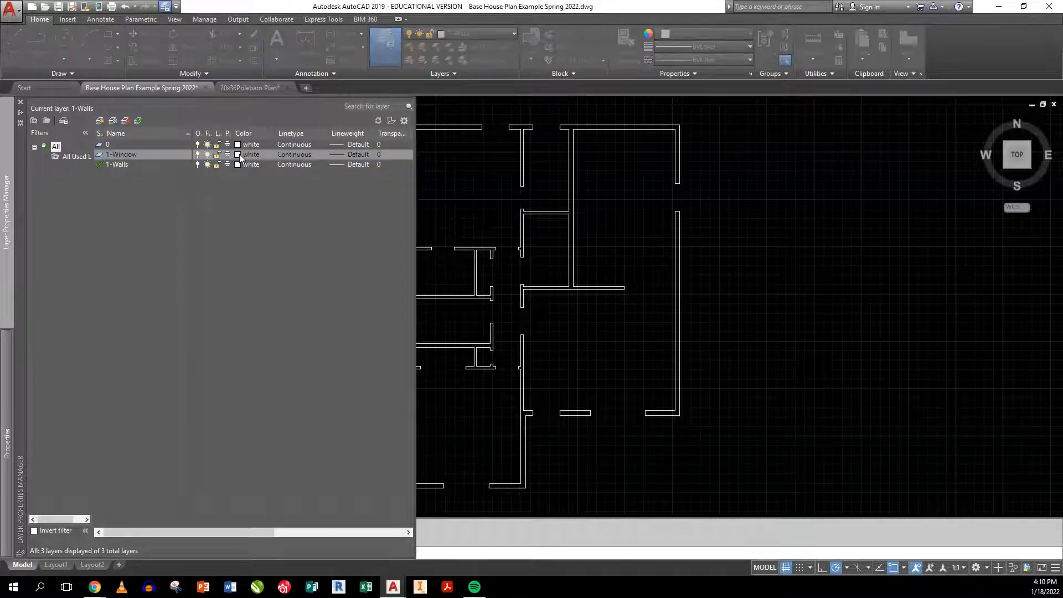
left_click(615, 245)
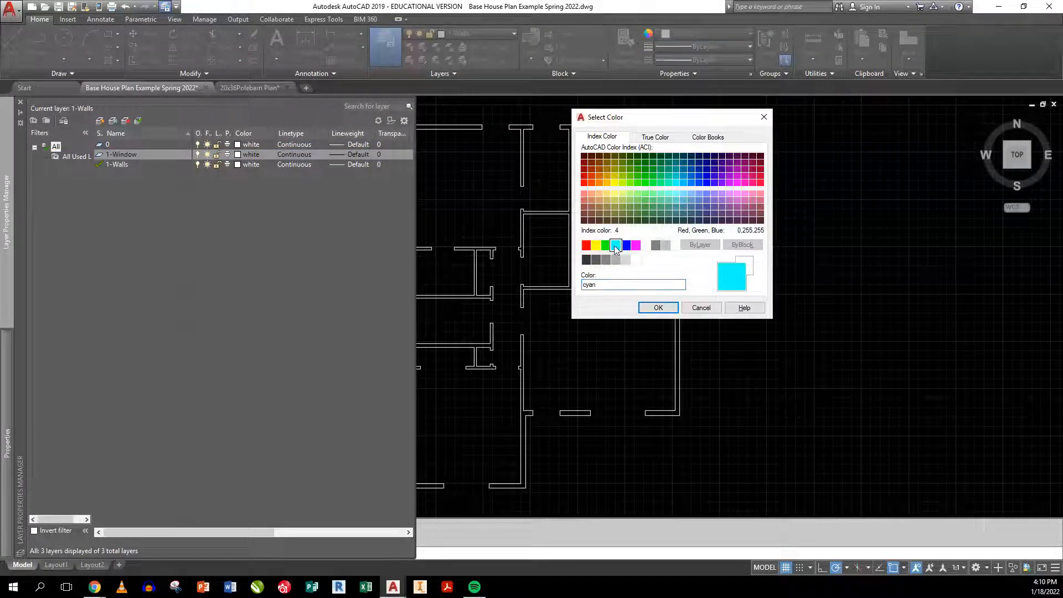
left_click(657, 307)
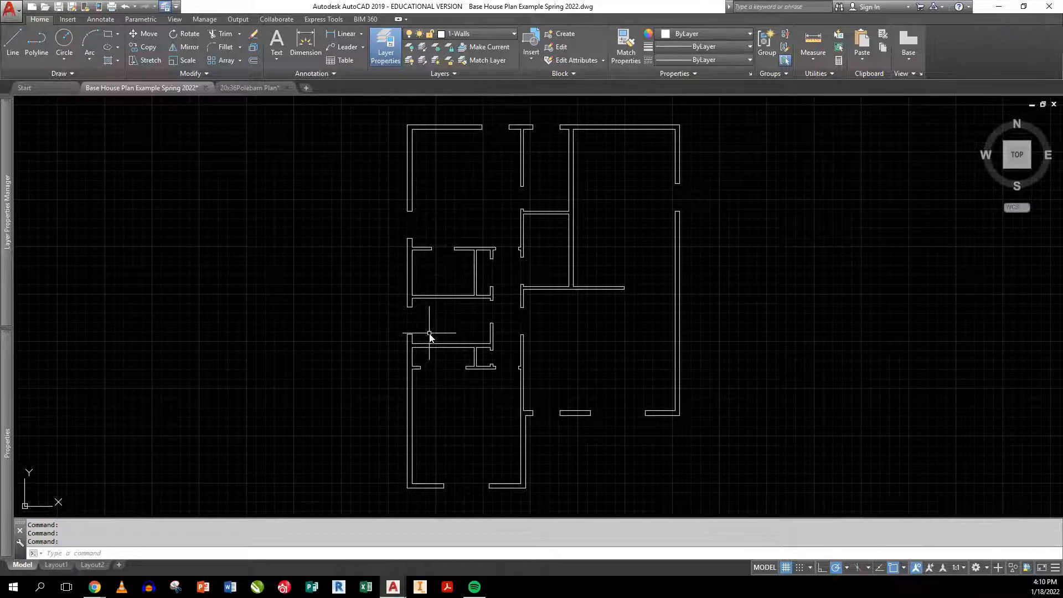
- On the 1-Window layer, draw a rectangle across the leftmost opening in the upper exterior wall, from the outer corner to the wall's mid-thickness
scroll(504, 129, "up", 5)
scroll(478, 200, "up", 2)
middle_click_drag(478, 200, 459, 259)
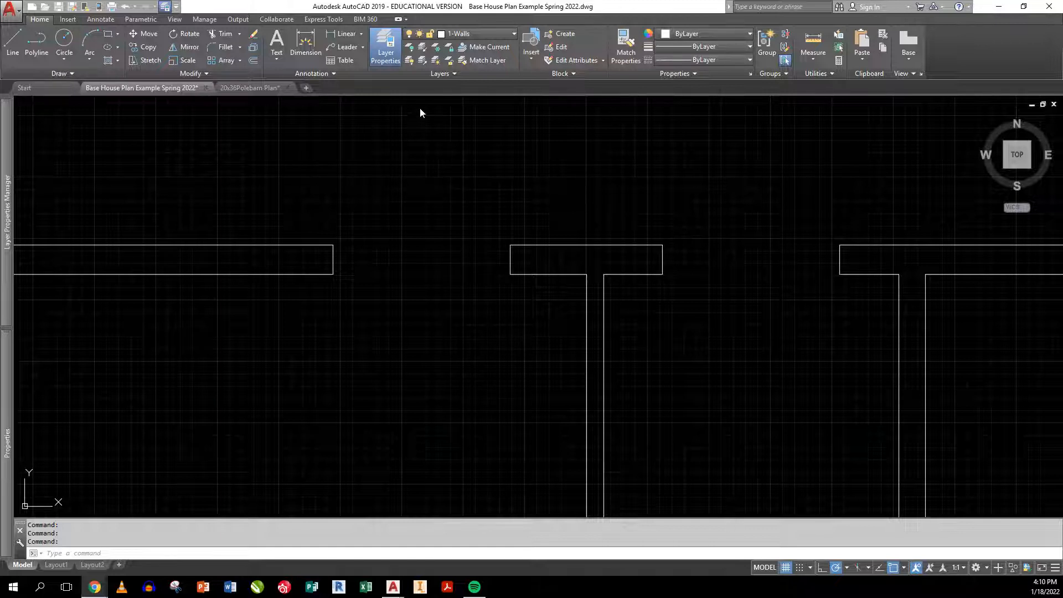
left_click(467, 33)
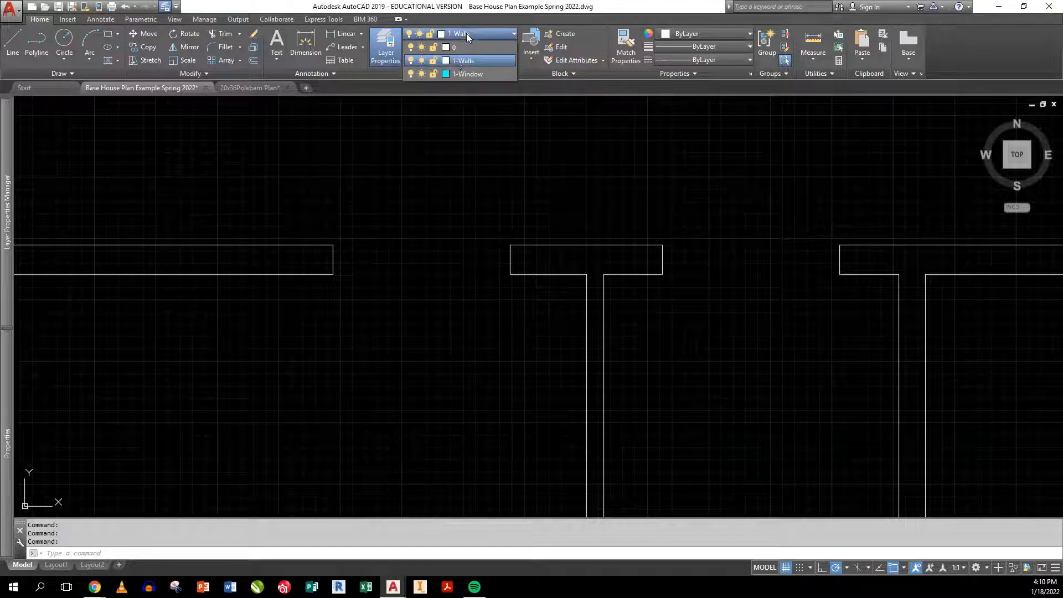
left_click(453, 75)
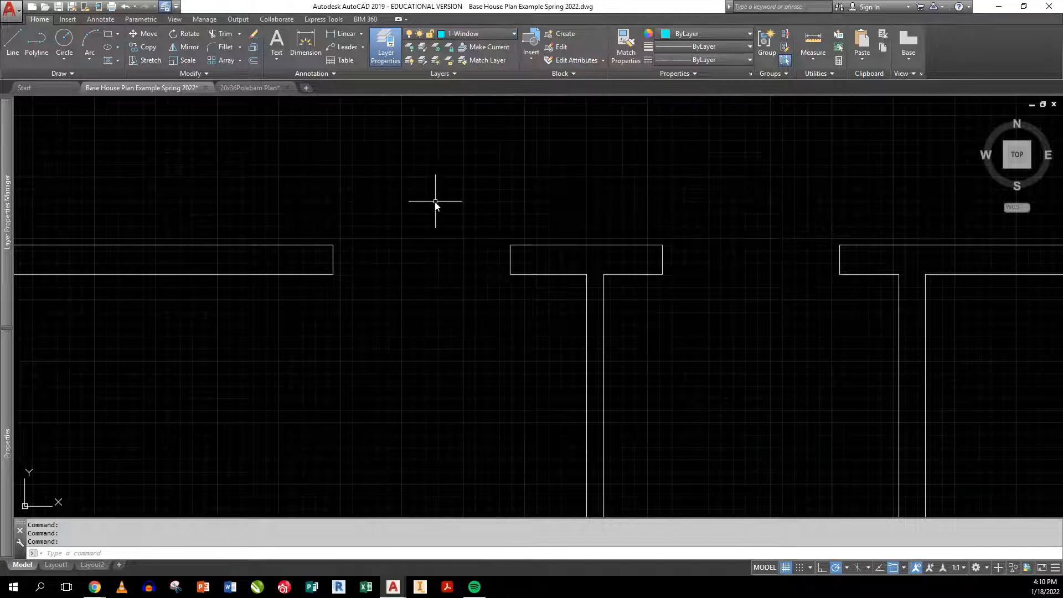
type("rec")
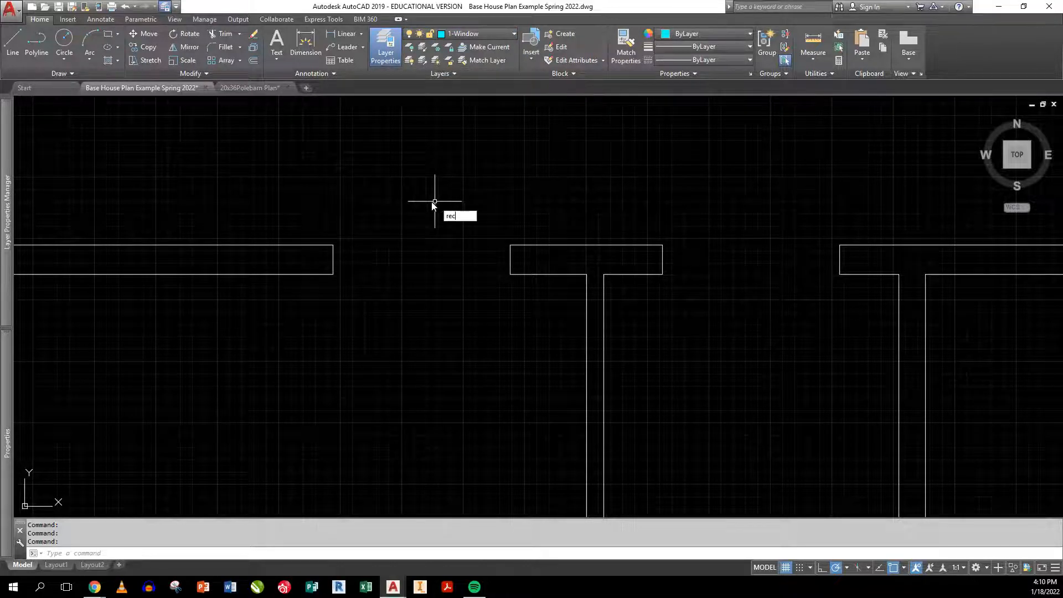
key("Return")
left_click(333, 245)
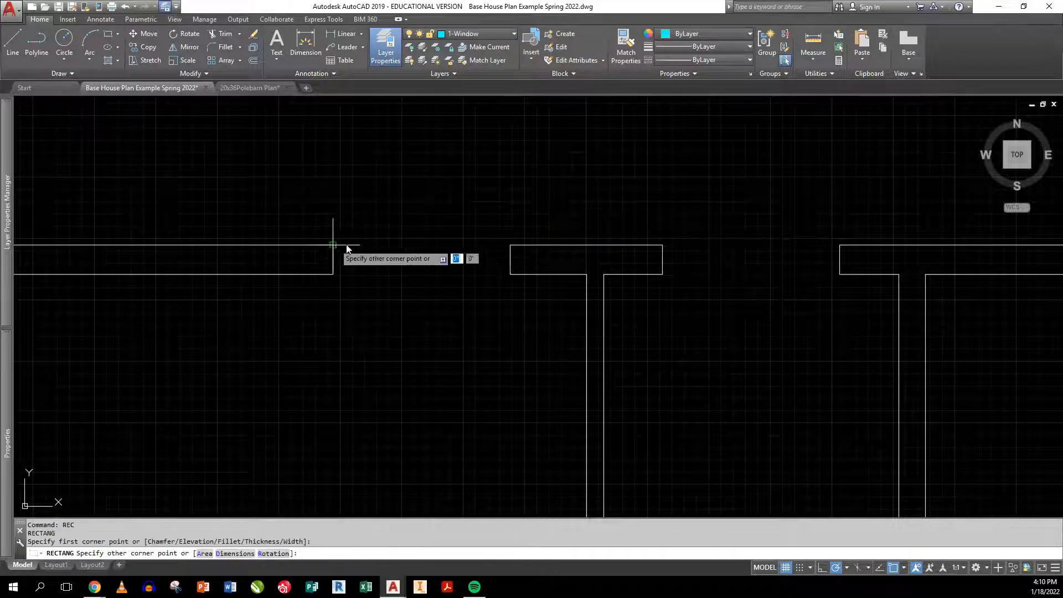
left_click(510, 260)
- Draw a horizontal line through the middle of the window rectangle, between the midpoints of its short sides
type("l")
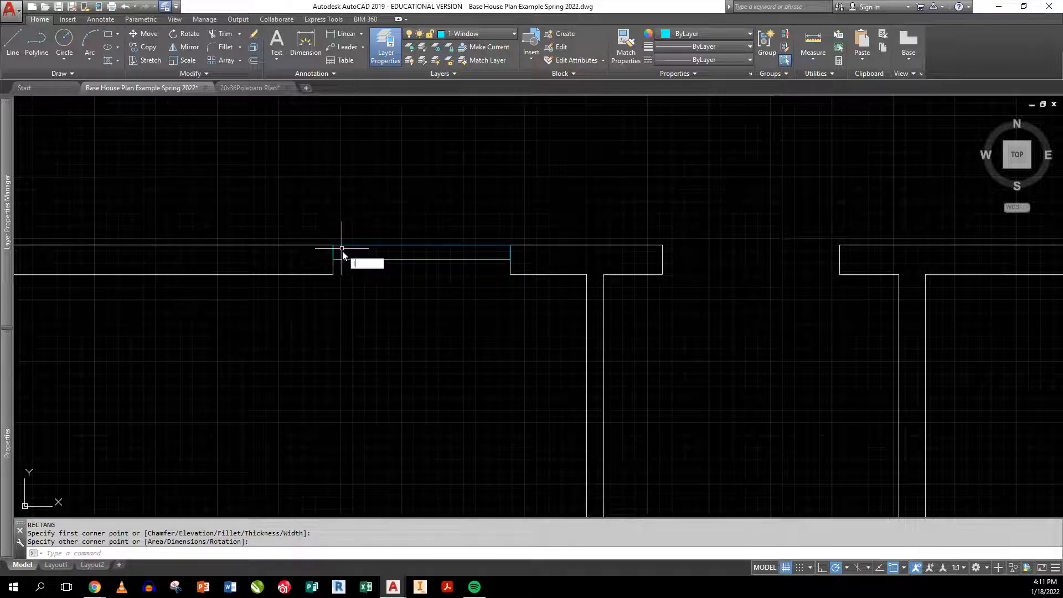
key("Return")
left_click(332, 251)
left_click(512, 259)
key("Return")
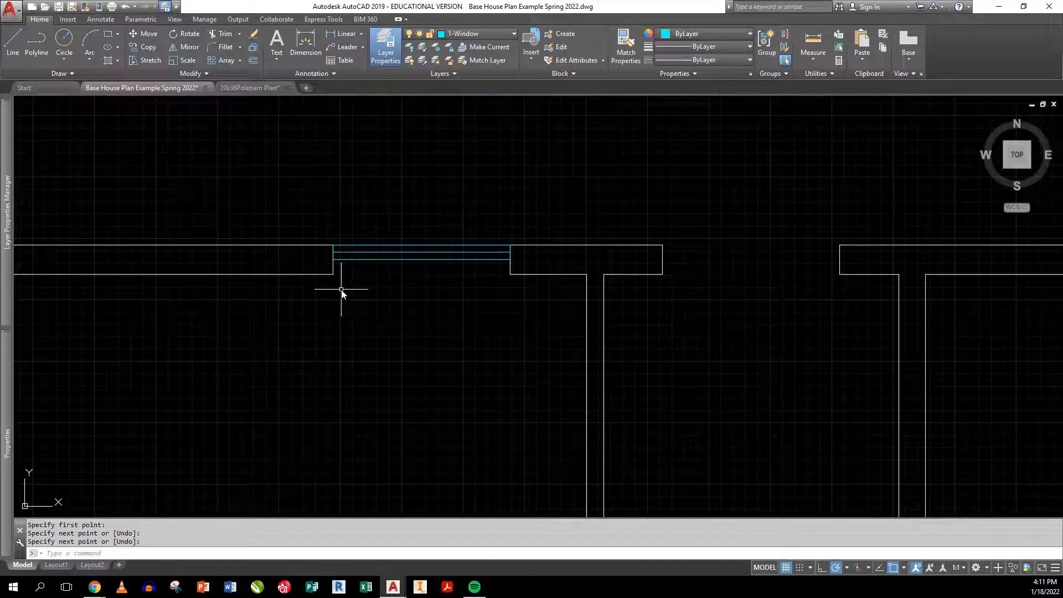
- Add the single-line text "3 4" just below the window, with the default height and rotation
type("dt")
key("Return")
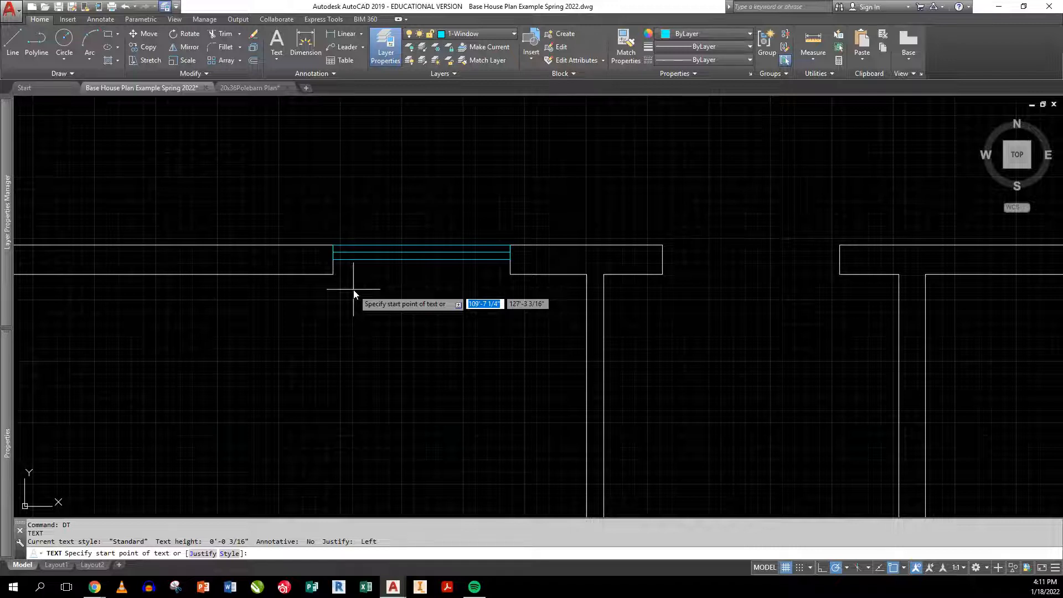
left_click(356, 320)
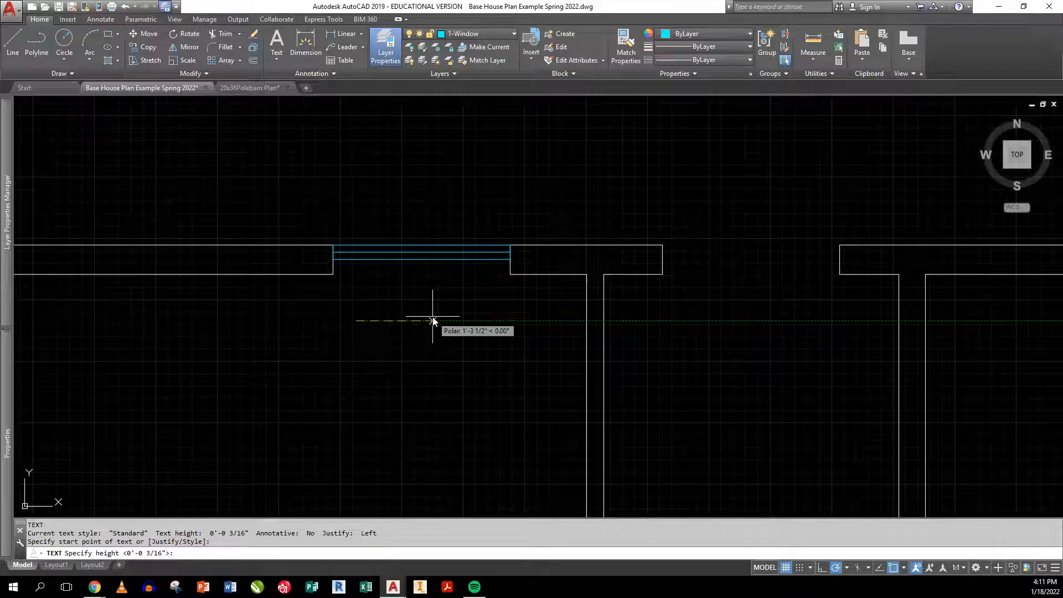
key("Return")
key("Return")
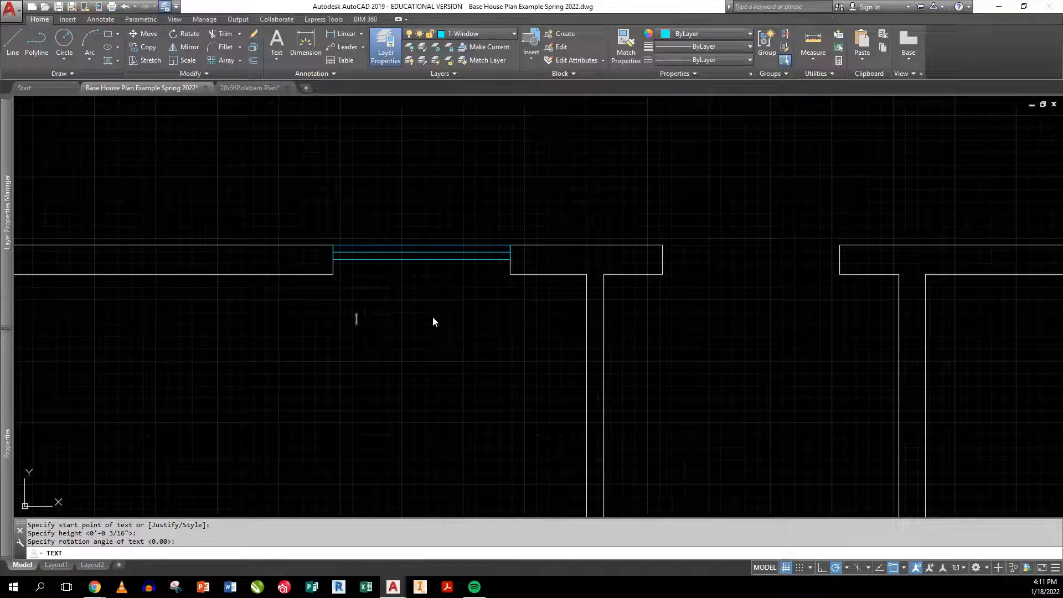
type("3")
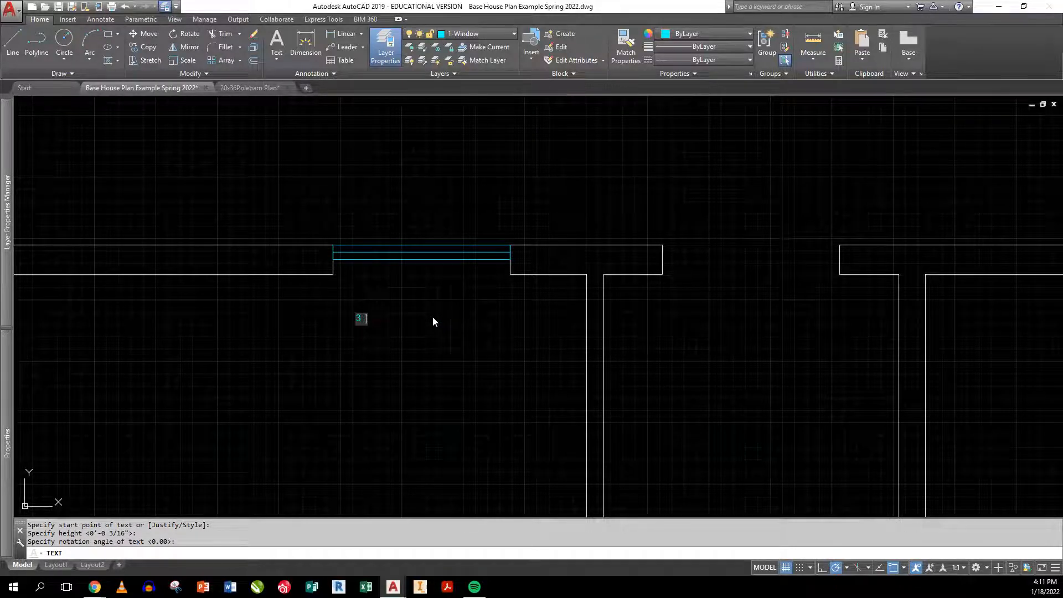
type(" x")
key("BackSpace")
type("4")
key("Return")
key("Escape")
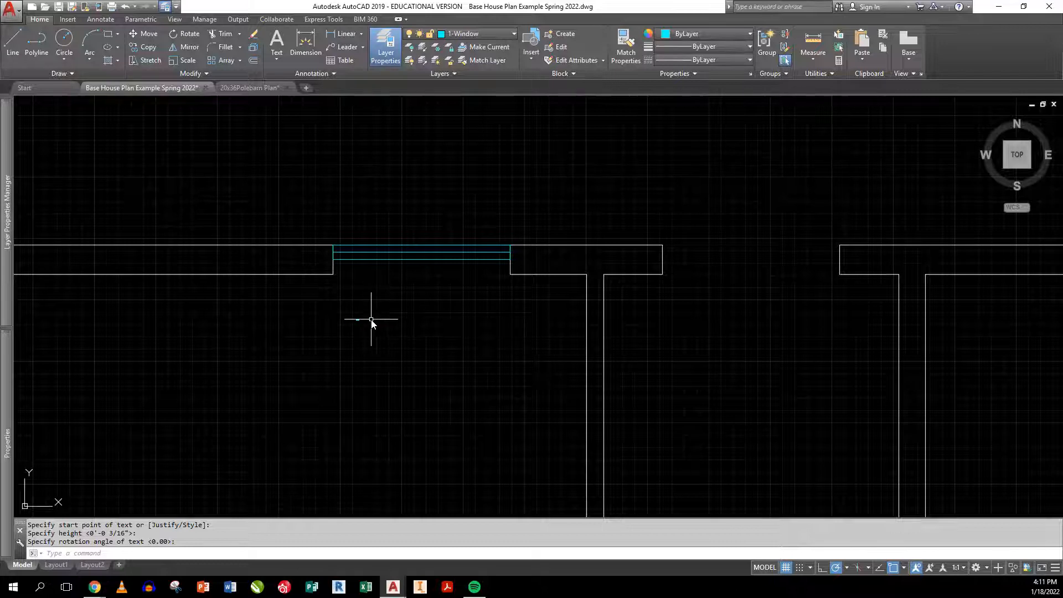
- Set the height of the Standard text style to 6 inches
type("style")
key("Return")
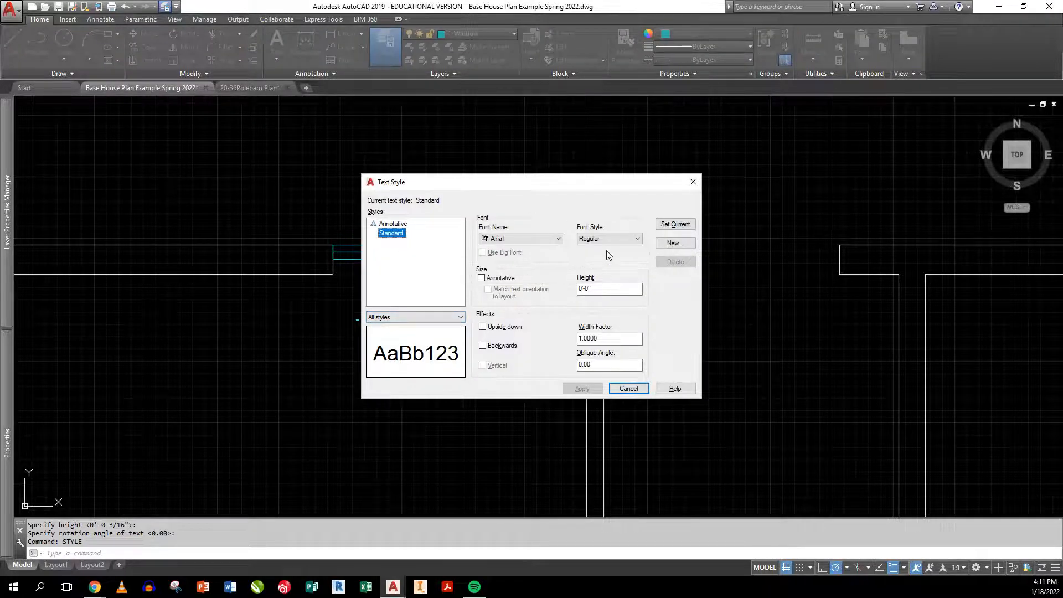
left_click(597, 289)
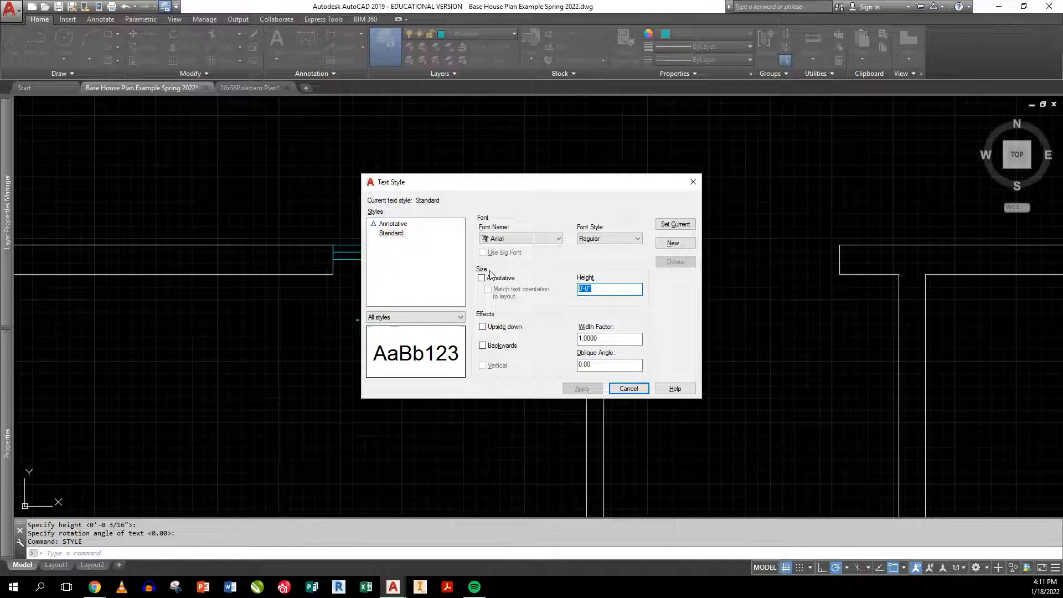
type("4")
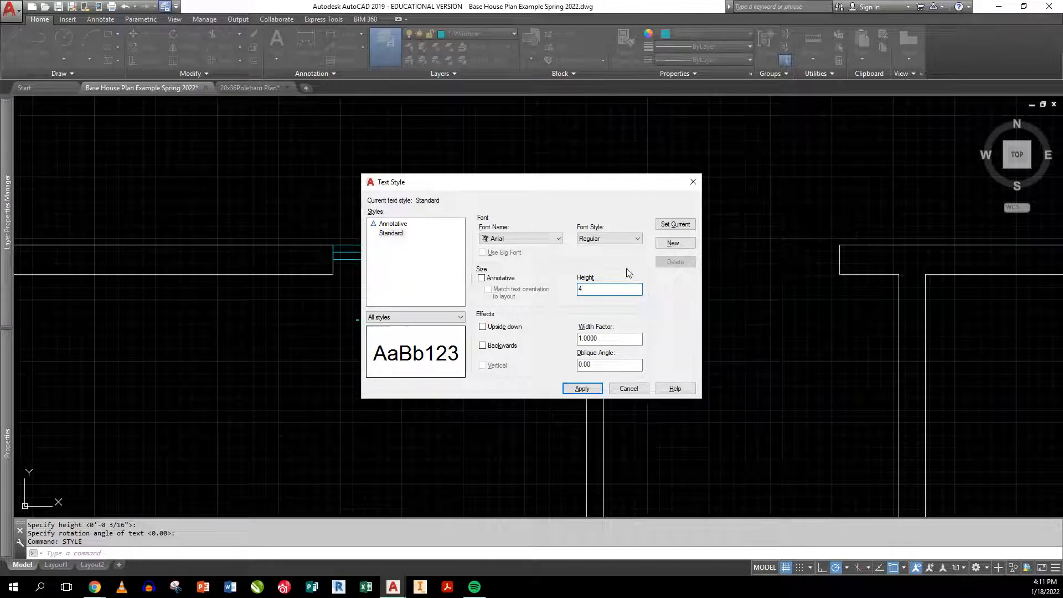
double_click(581, 289)
- Change the Standard text style's font to CountryBlueprint and save it as the current style
left_click(532, 238)
scroll(527, 272, "down", 20)
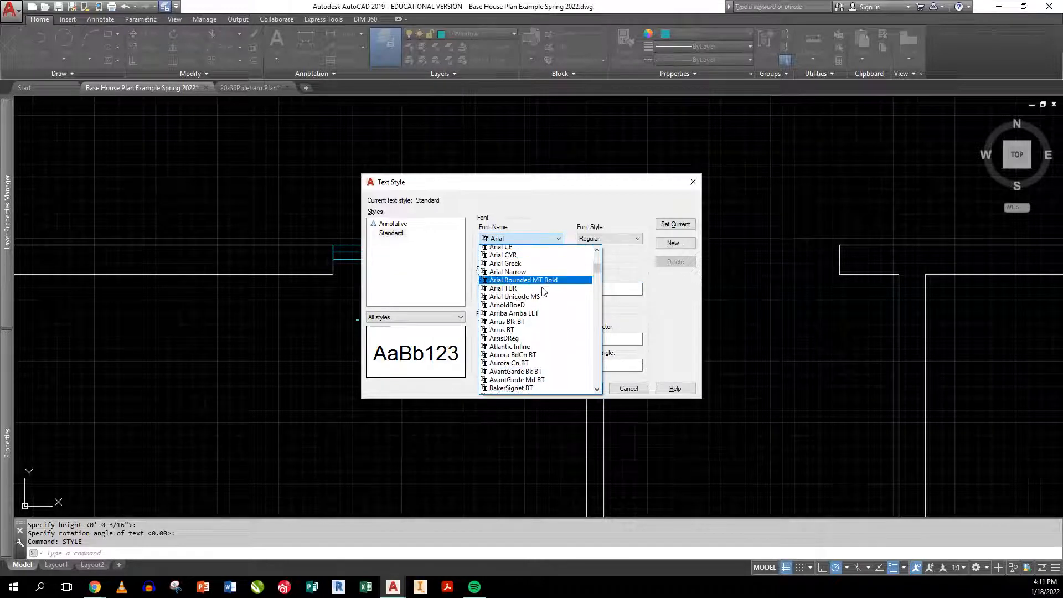
scroll(537, 295, "down", 13)
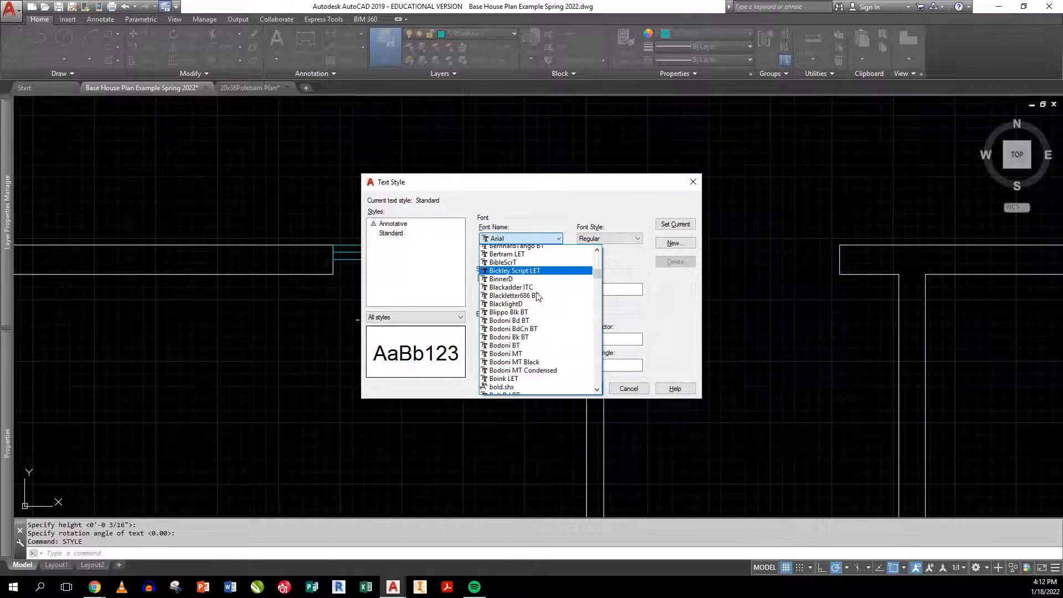
scroll(537, 297, "down", 14)
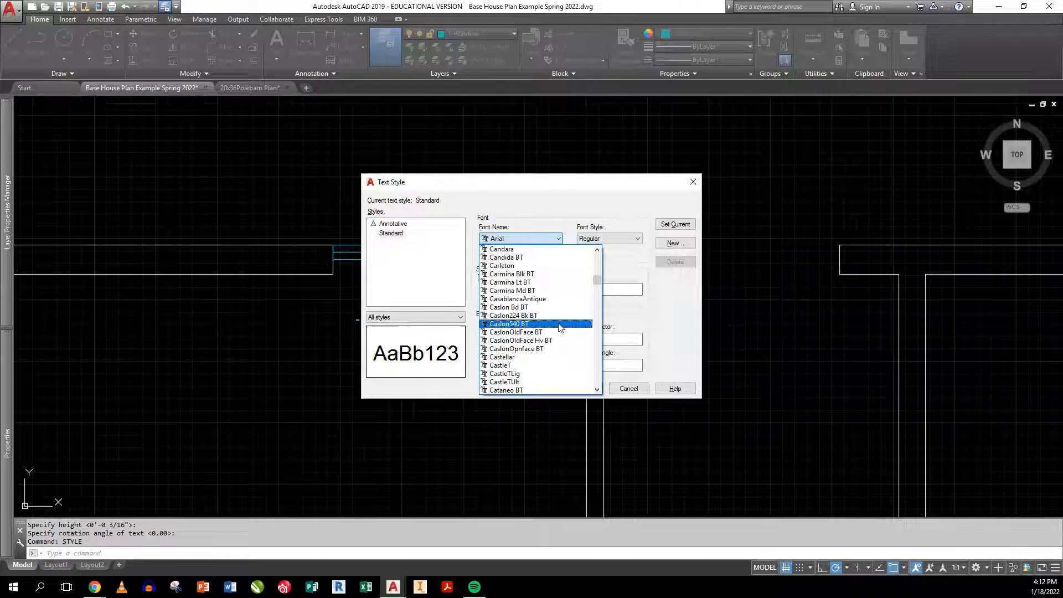
scroll(561, 310, "down", 5)
scroll(562, 316, "down", 3)
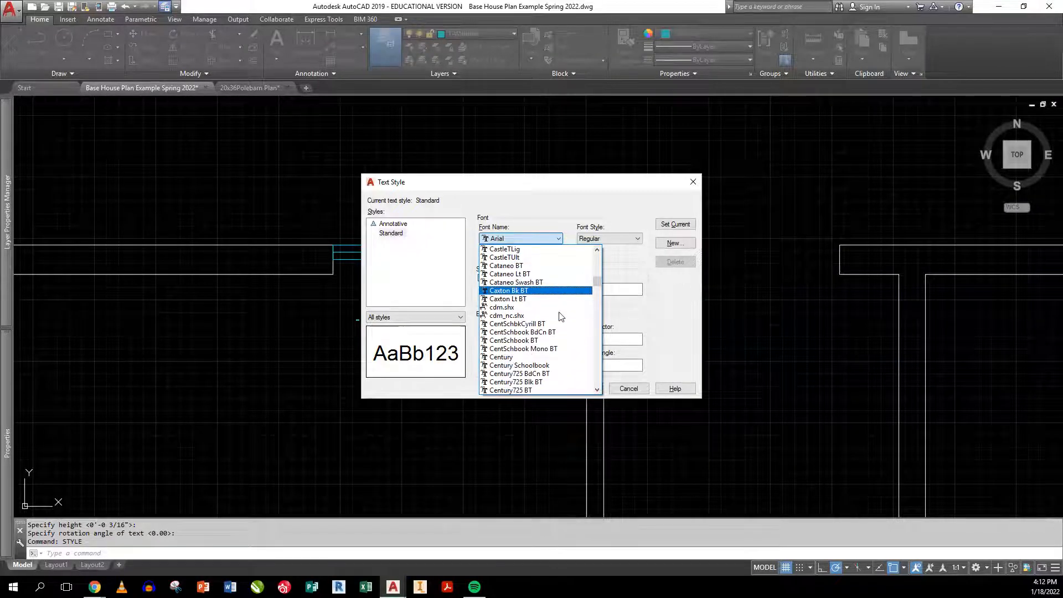
scroll(561, 316, "down", 4)
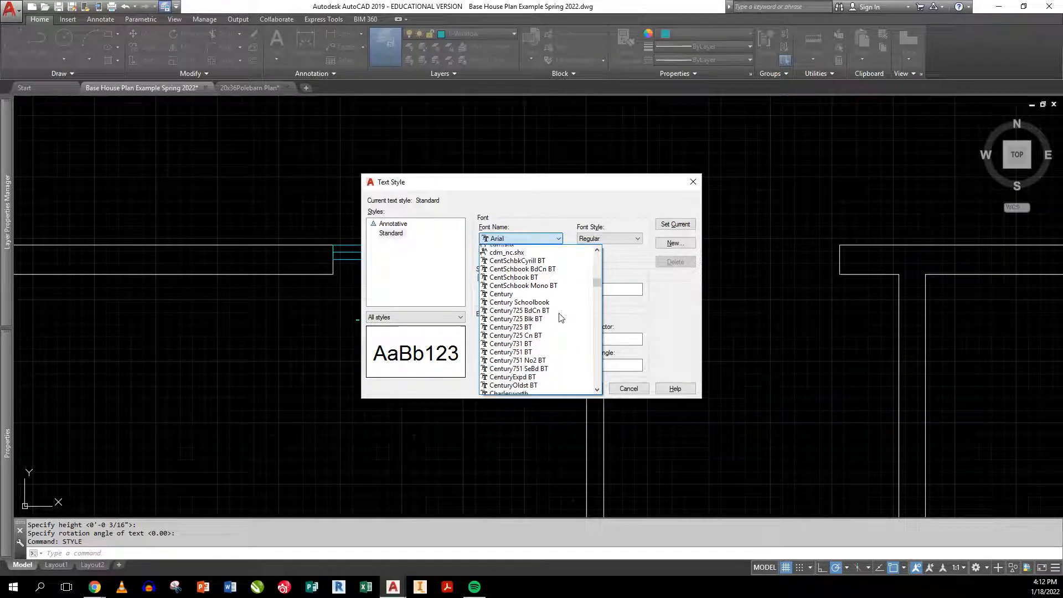
scroll(561, 317, "down", 4)
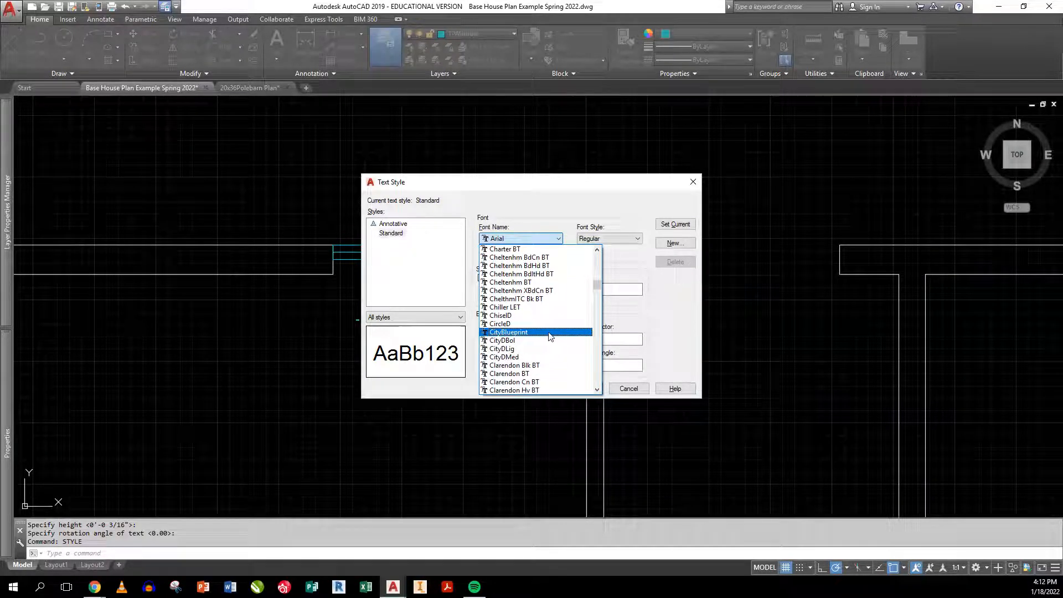
scroll(556, 340, "down", 5)
scroll(559, 346, "down", 4)
scroll(556, 349, "down", 4)
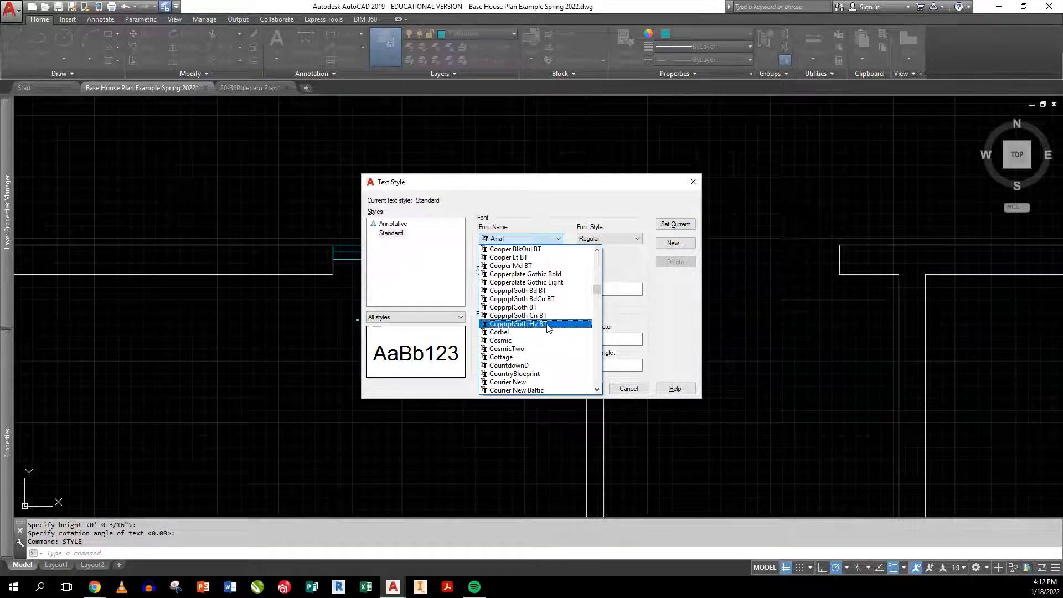
scroll(546, 328, "down", 1)
scroll(546, 328, "down", 3)
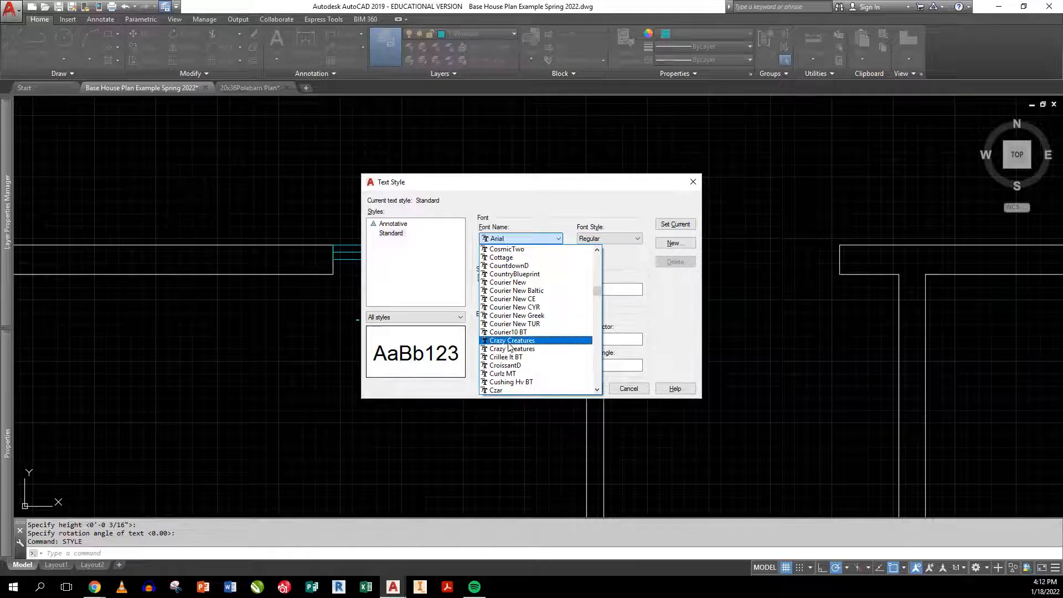
left_click(506, 274)
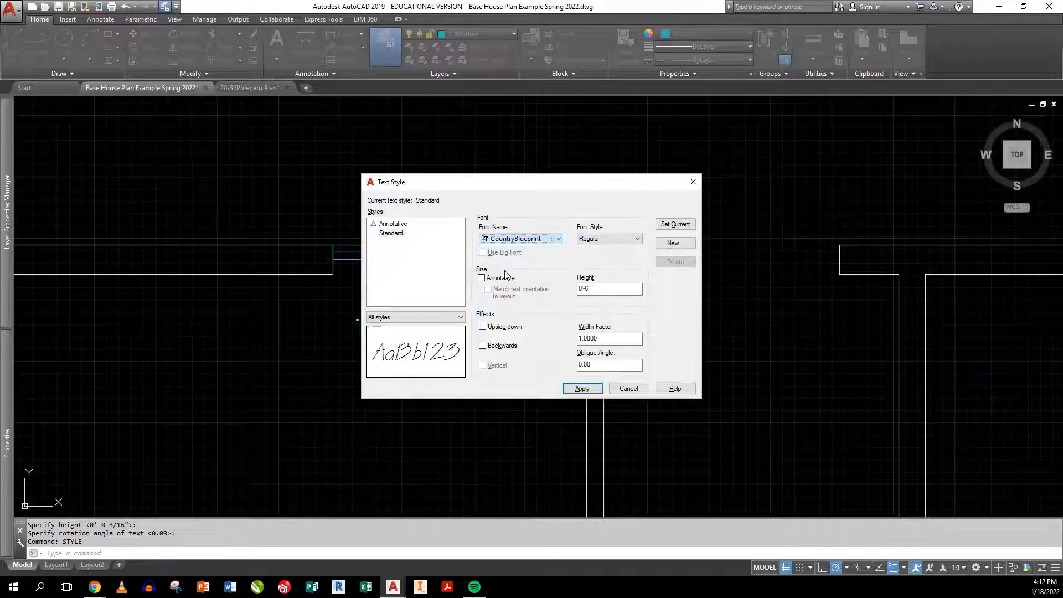
left_click(676, 224)
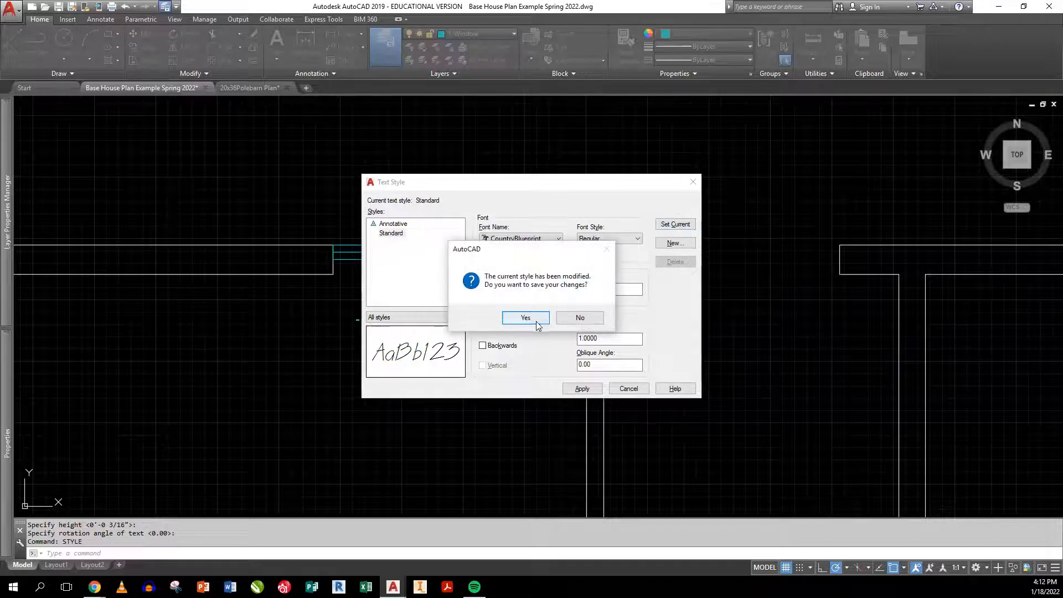
left_click(514, 316)
left_click(629, 388)
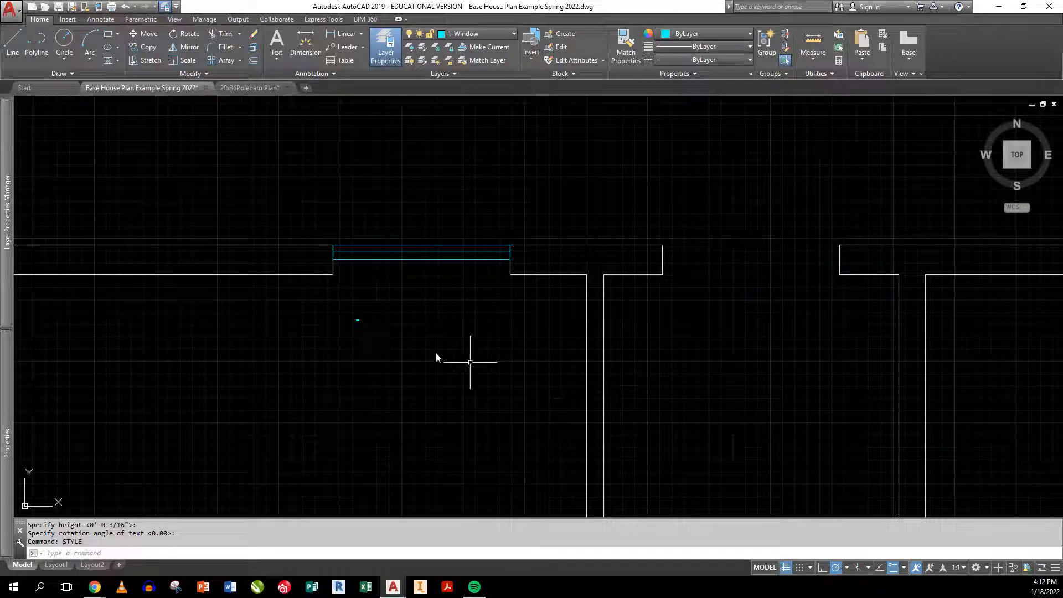
- Set the height of the "3 4" text below the window to 6 inches and deselect it
left_click_drag(349, 322, 394, 351)
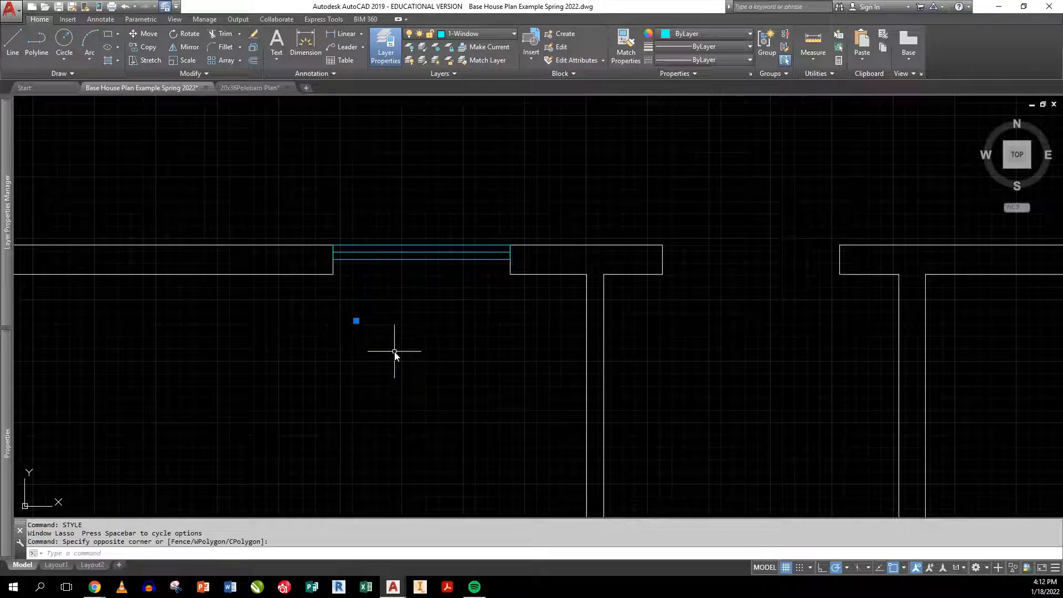
key("ctrl+1")
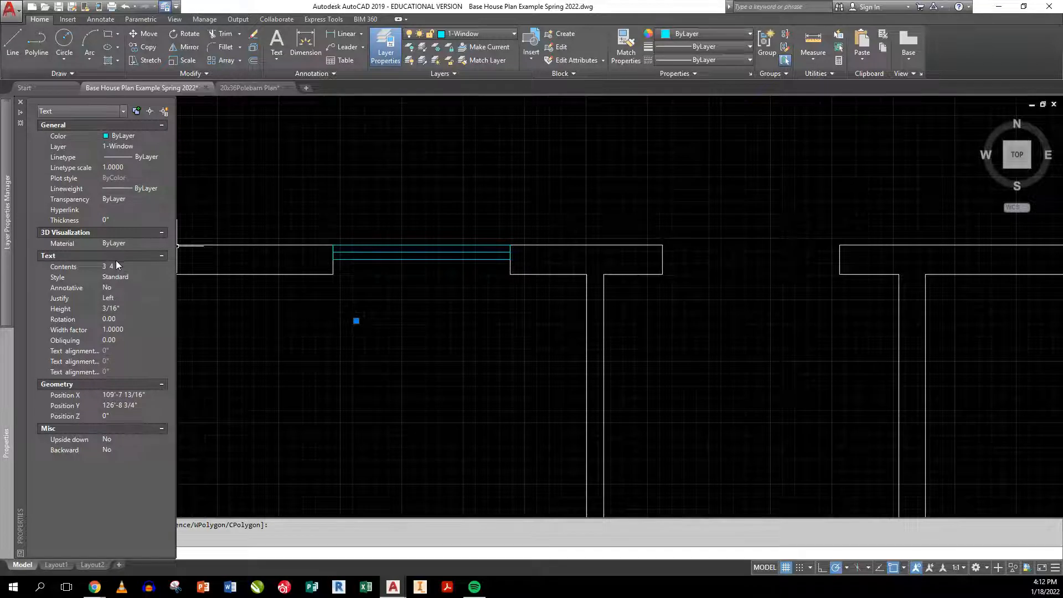
left_click(124, 309)
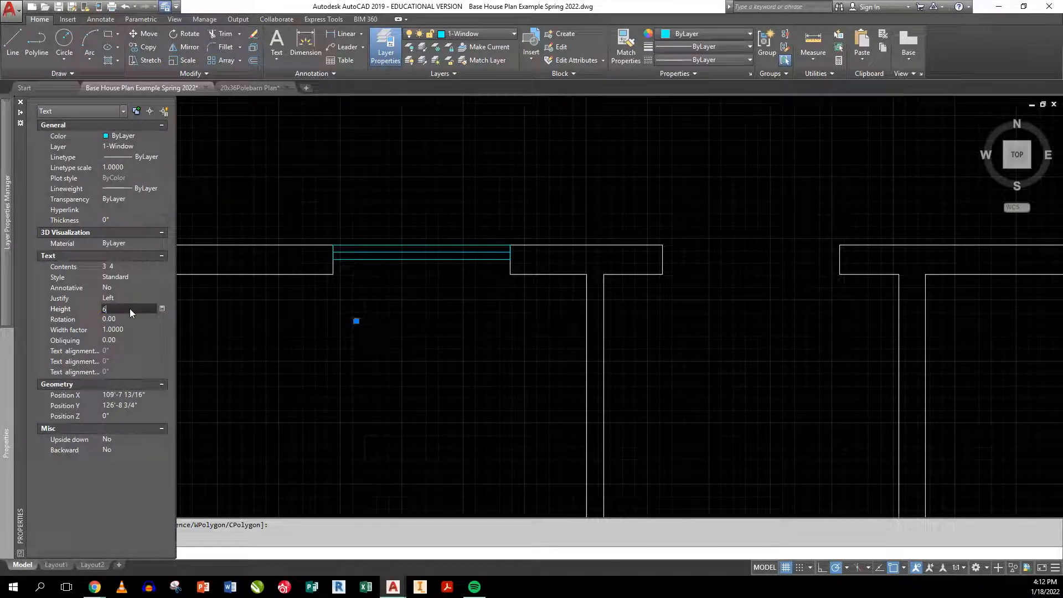
key("Tab")
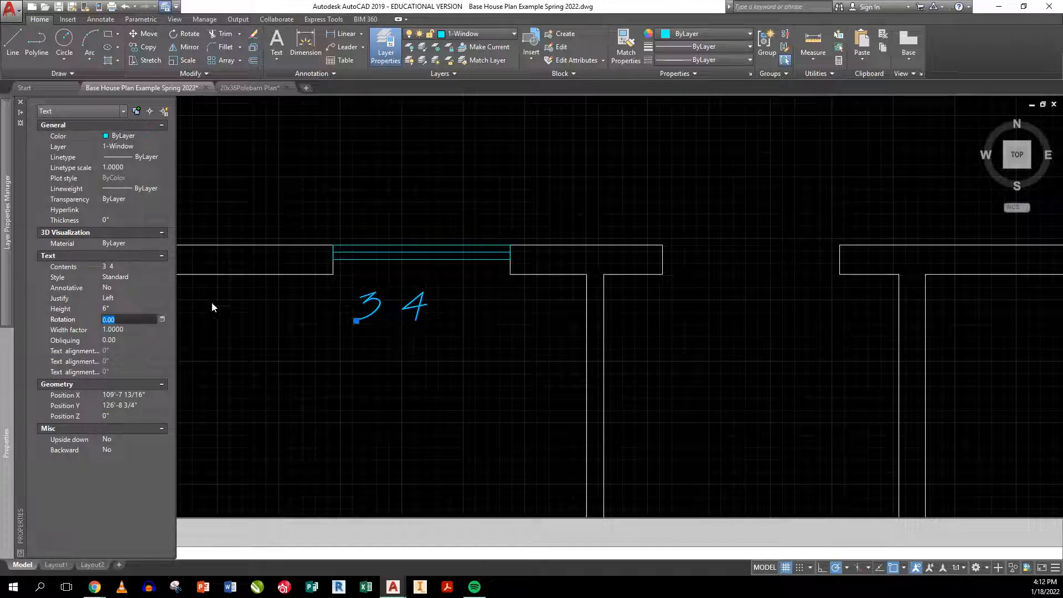
left_click(222, 312)
key("Escape")
left_click(320, 344)
key("Escape")
left_click(332, 349)
key("Escape")
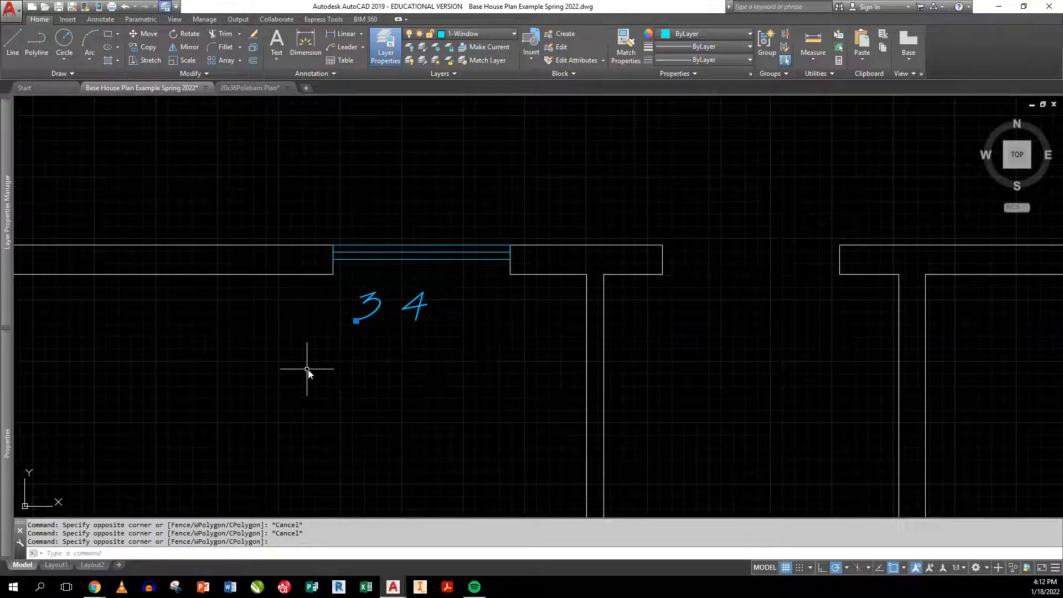
key("Escape")
key("Escape")
key("Escape")
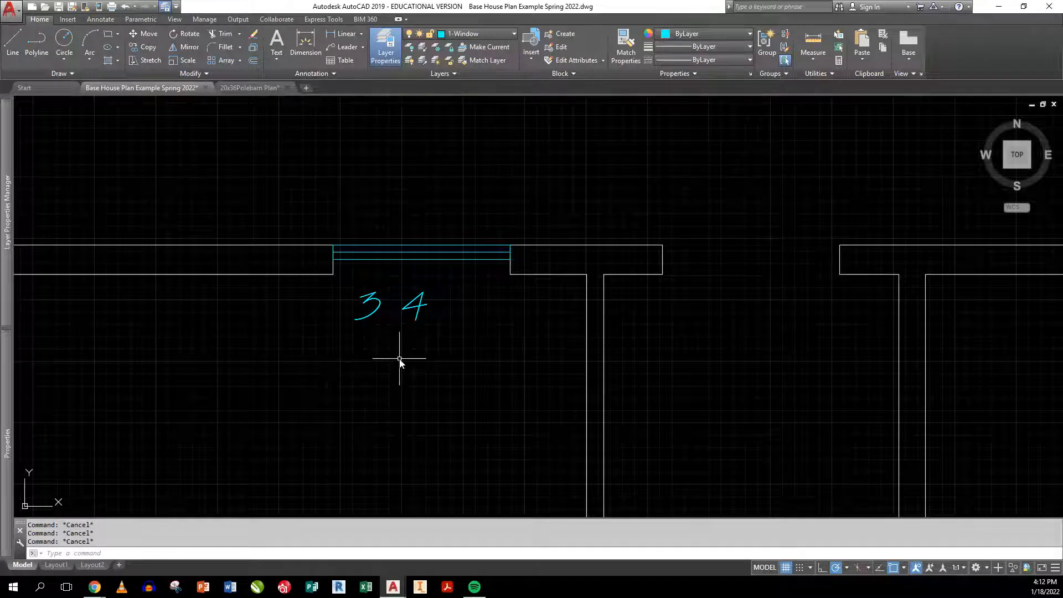
- Copy the "3 4" text to a spot just below the original
type("co")
key("Return")
left_click(408, 318)
key("Return")
left_click(398, 340)
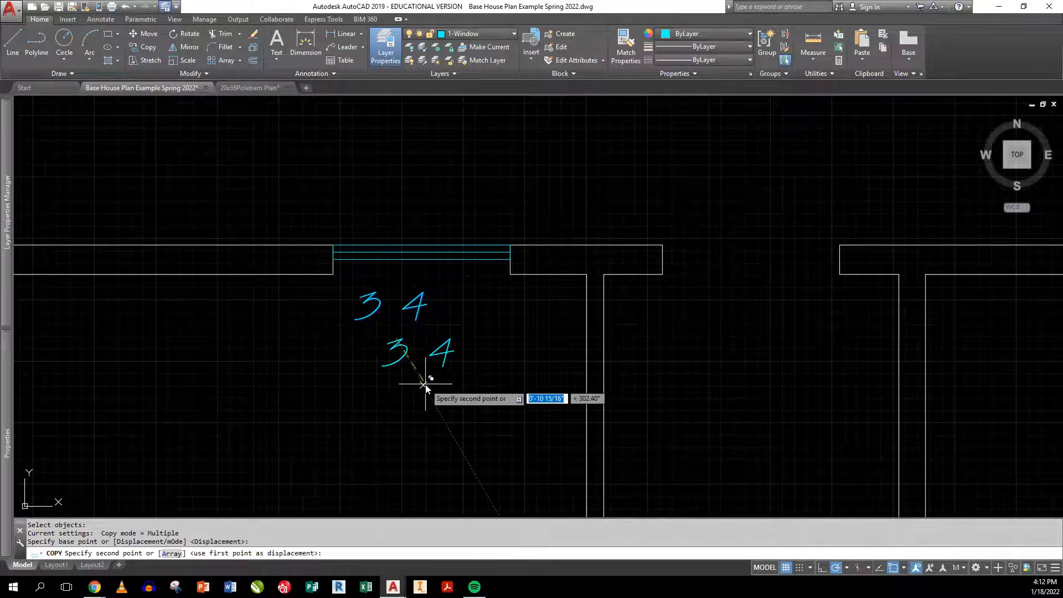
left_click(425, 384)
key("Return")
- Change the contents of the copied text to two zeros separated by five spaces
double_click(401, 351)
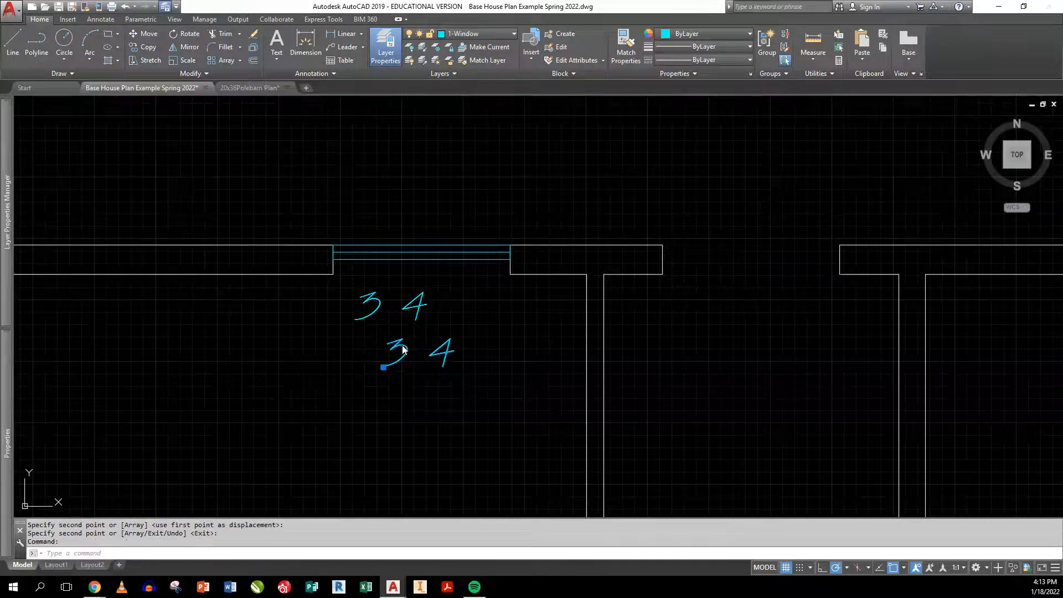
type("0")
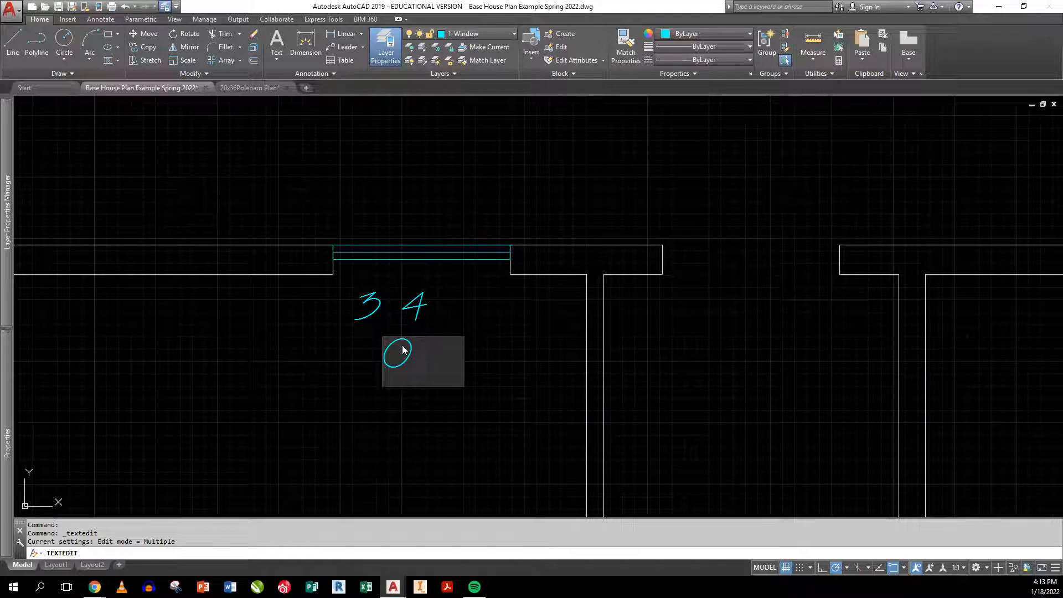
type("     0")
key("Return")
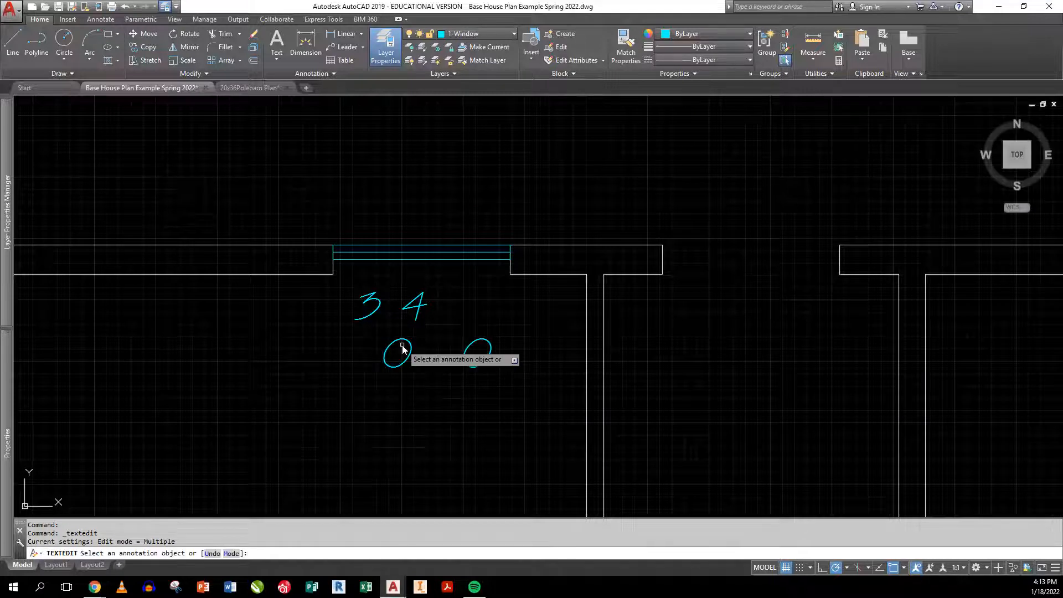
key("Escape")
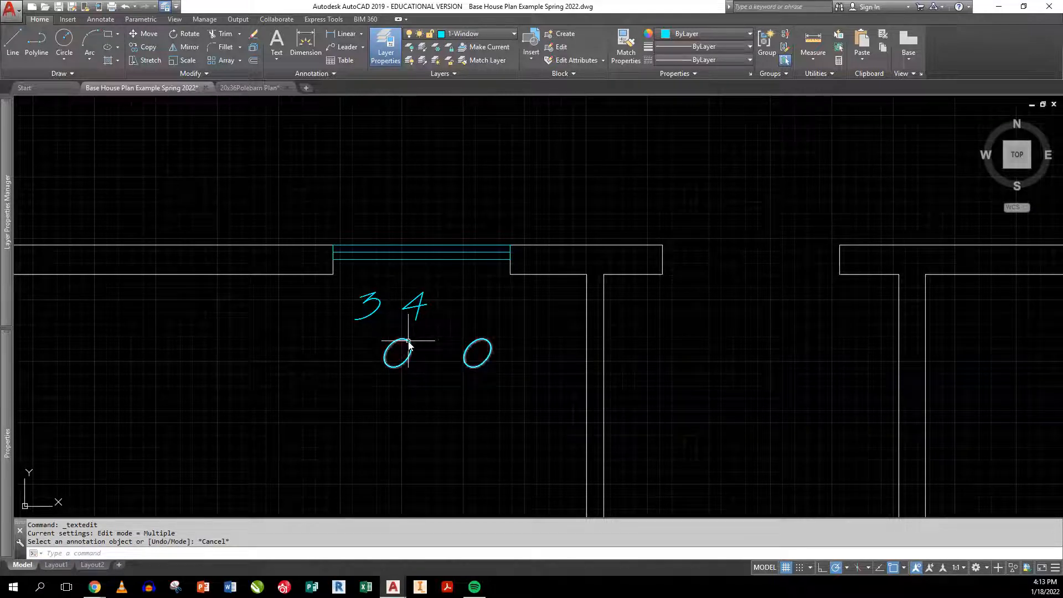
- Set the height of the two-zero text to 3 inches
mouse_move(7, 239)
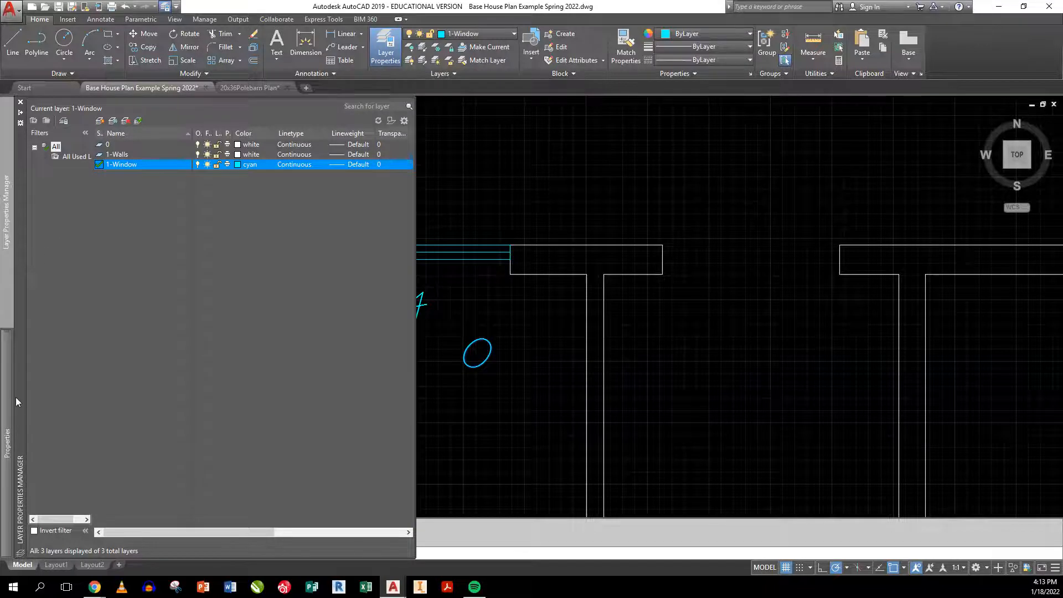
mouse_move(7, 443)
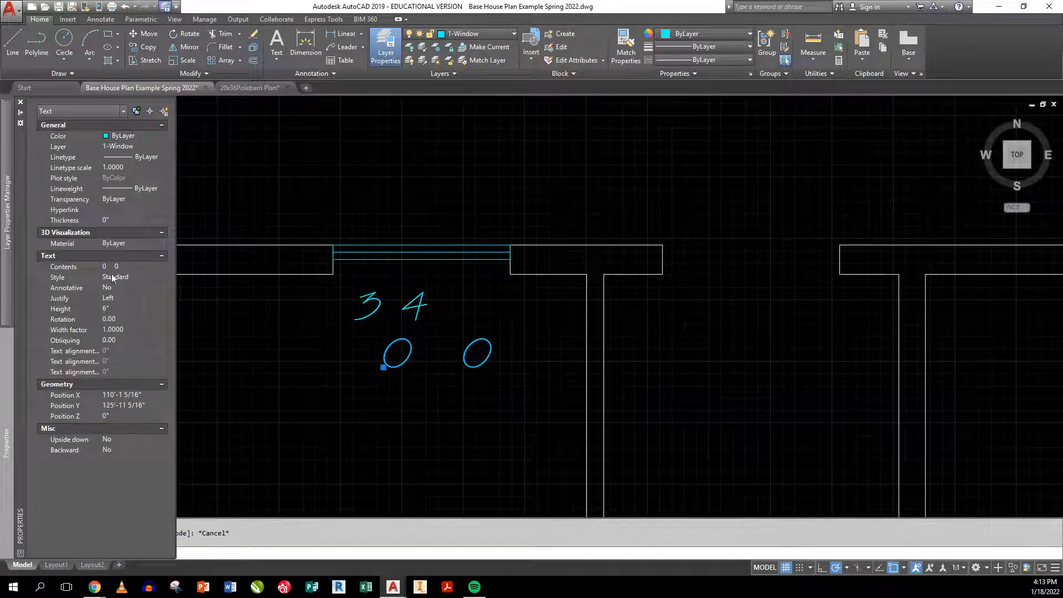
left_click(116, 305)
type("3\"")
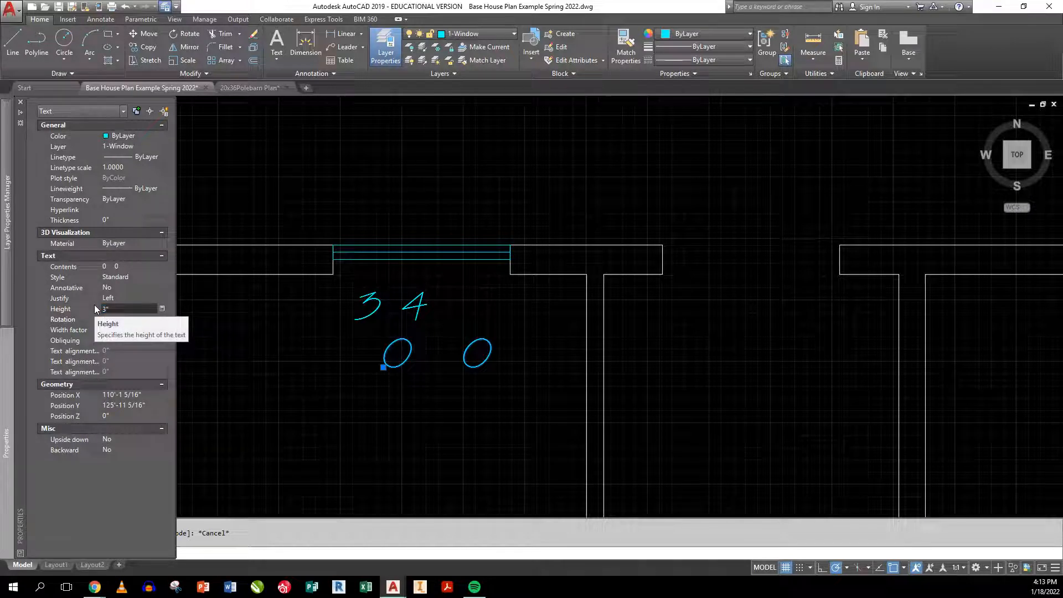
key("Return")
key("Escape")
- Move the small zeros up beside the tops of the 3 and the 4 as superscripts
type("m")
key("Return")
left_click(391, 363)
key("Return")
left_click(416, 393)
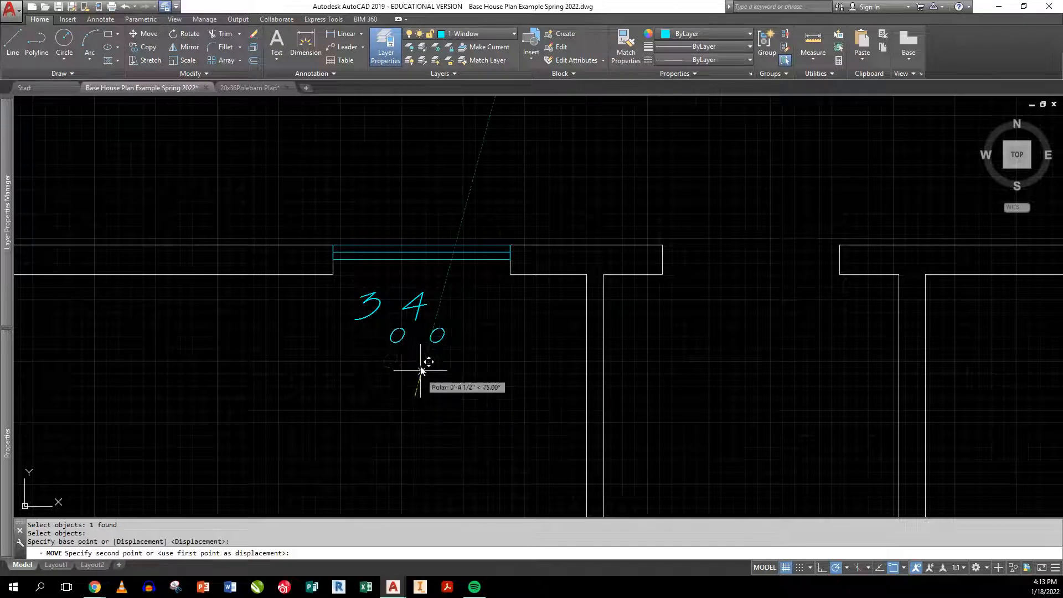
left_click(415, 332)
- Nudge the superscript zeros about 7/8 inch horizontally to the right so they sit clear of the 3 and 4
key("Return")
left_click(396, 299)
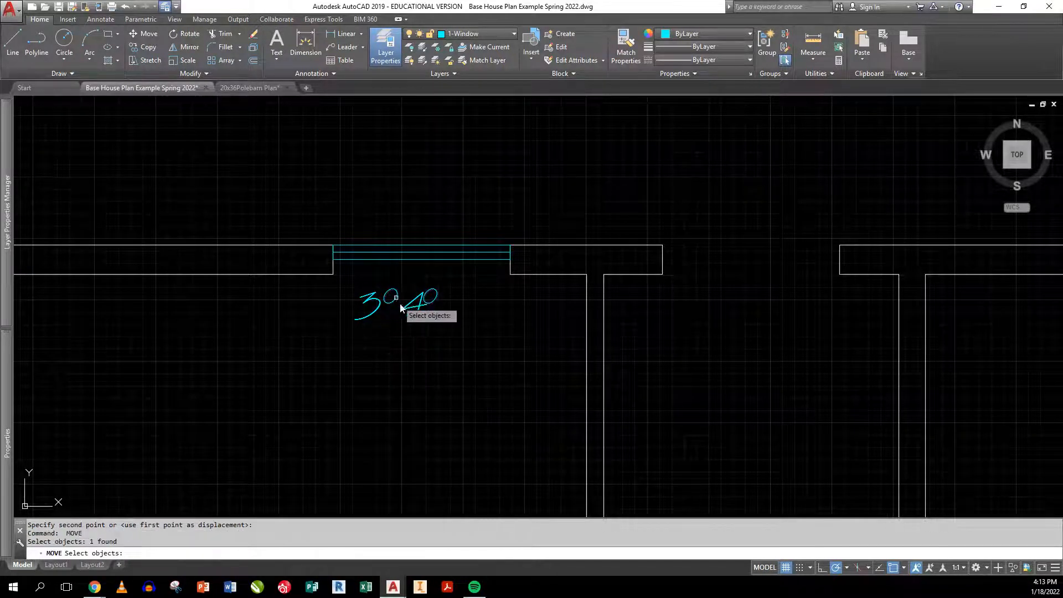
key("Return")
left_click(414, 358)
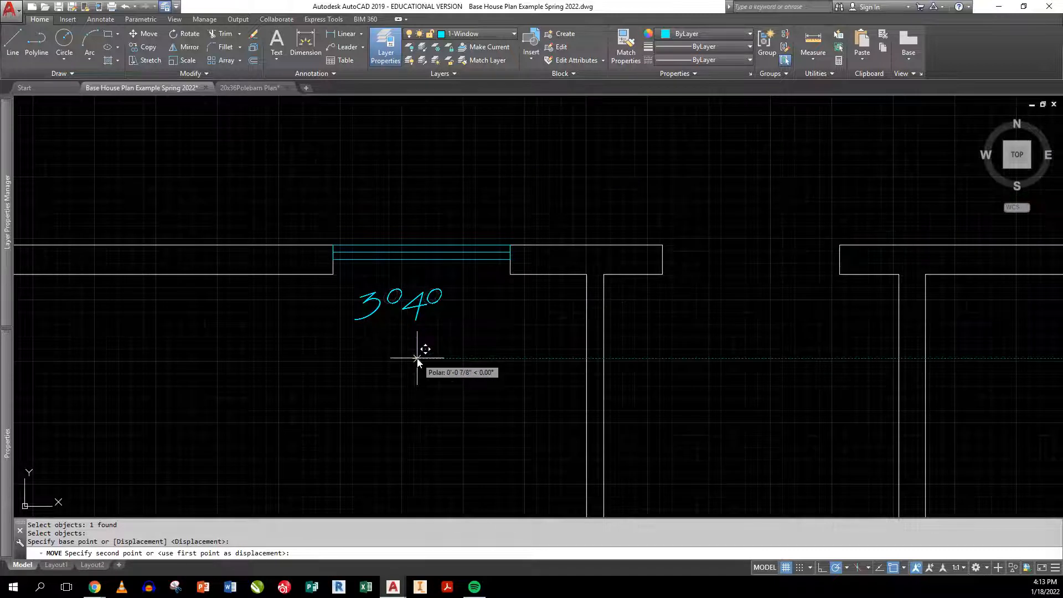
key("Escape")
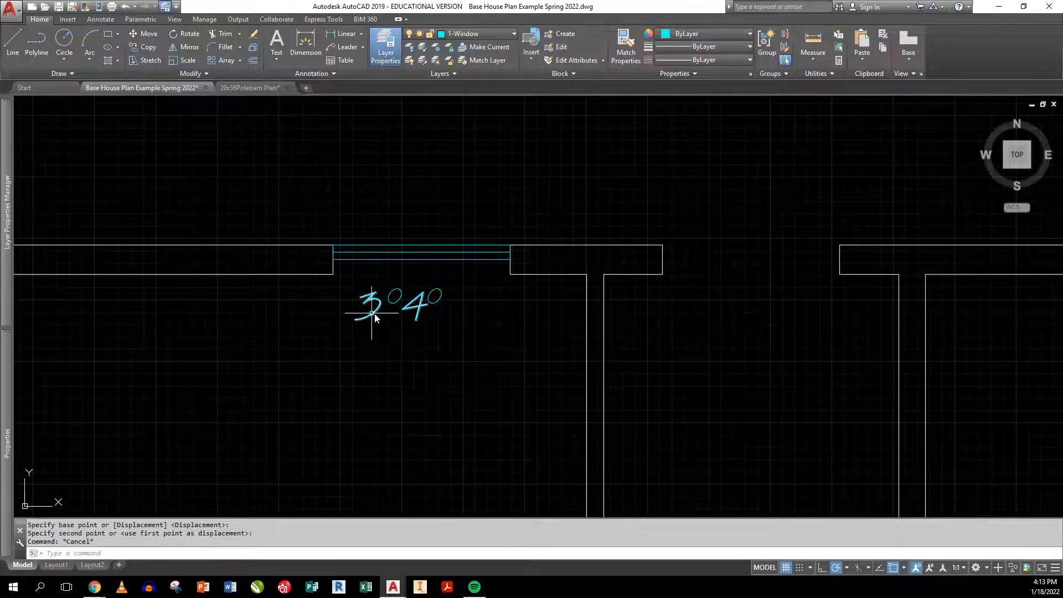
- Move the complete 3°4° label so it is centred beneath the first window
key("Return")
left_click(452, 327)
left_click(360, 291)
key("Return")
left_click(394, 319)
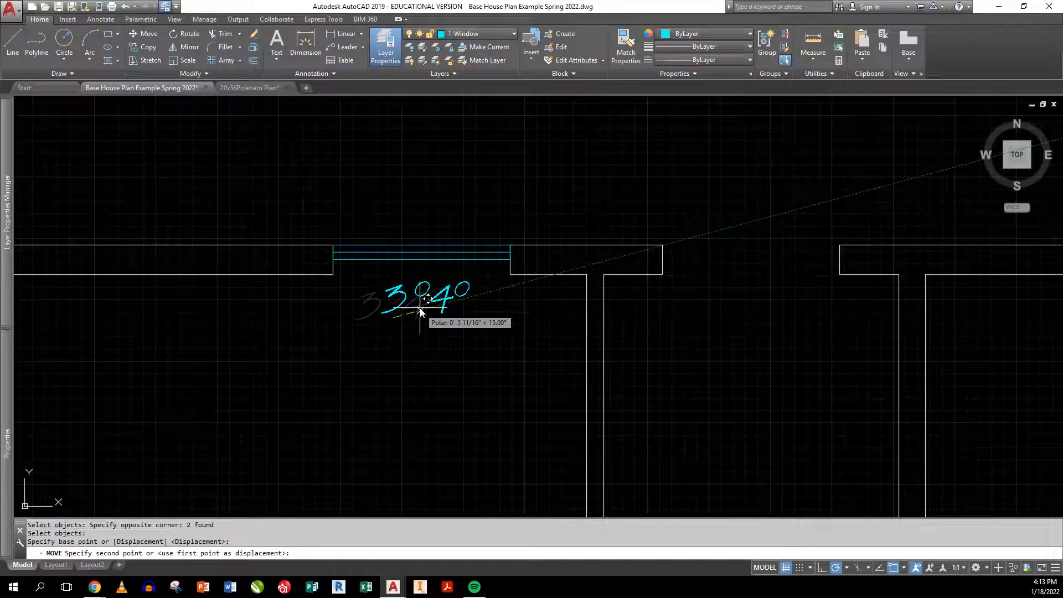
key("Escape")
- Draw a window rectangle across the second wall opening, from the outer wall corner to the midpoint of the opposite wall end
scroll(473, 361, "down", 3)
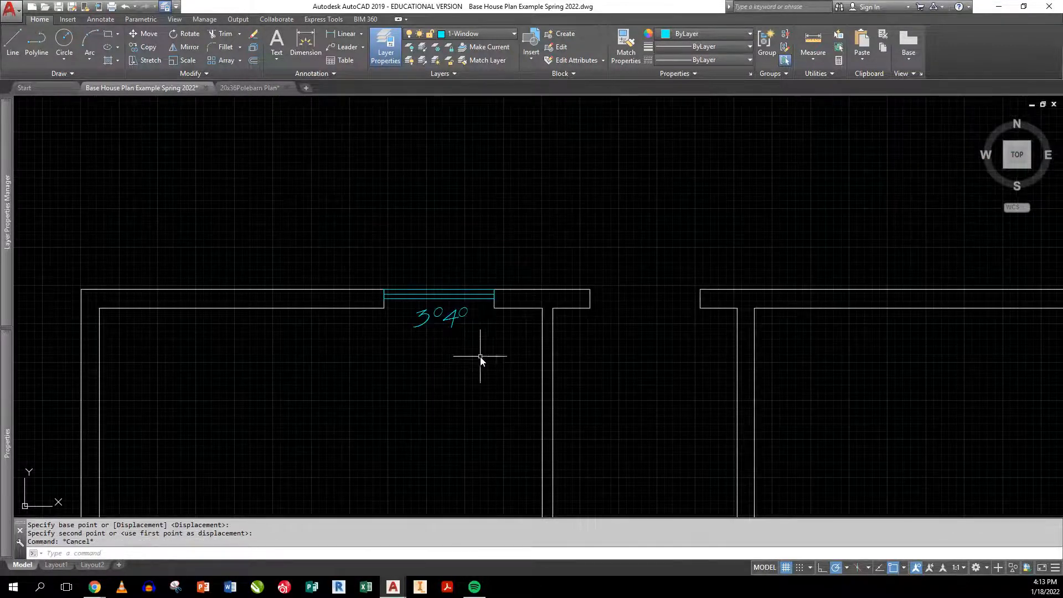
middle_click_drag(482, 360, 416, 331)
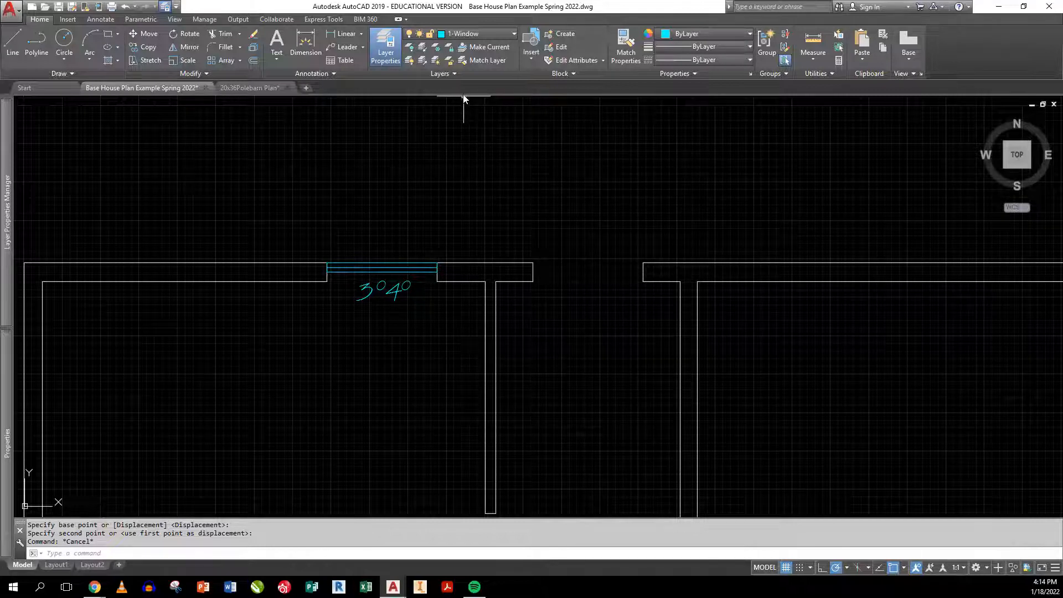
type("rec")
key("Return")
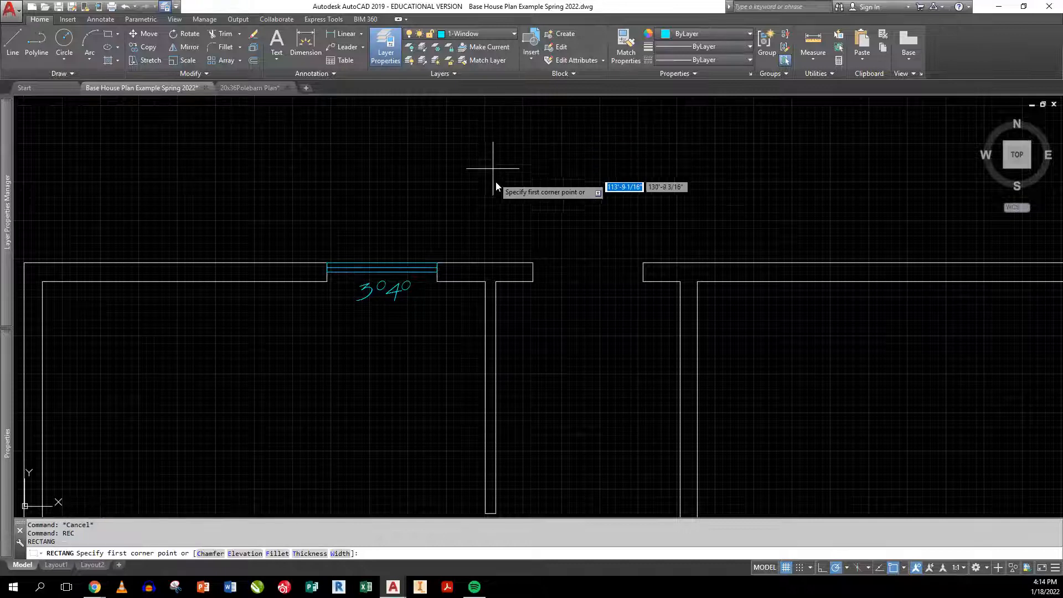
left_click(533, 264)
left_click(641, 272)
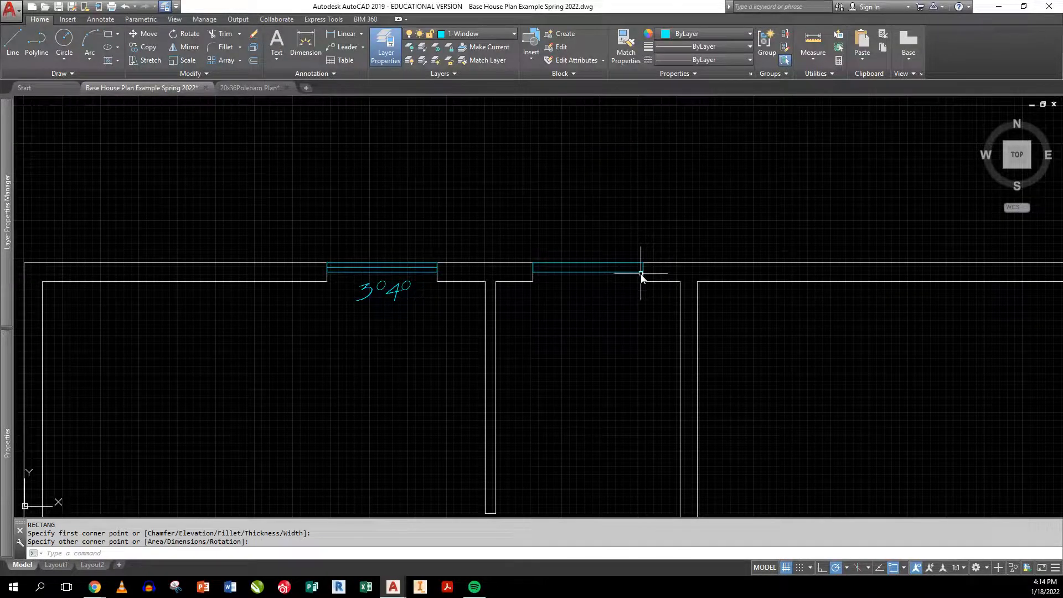
- Draw a horizontal line through the middle of the second window rectangle, between the midpoints of its short sides
type("l")
key("Return")
scroll(535, 274, "up", 4)
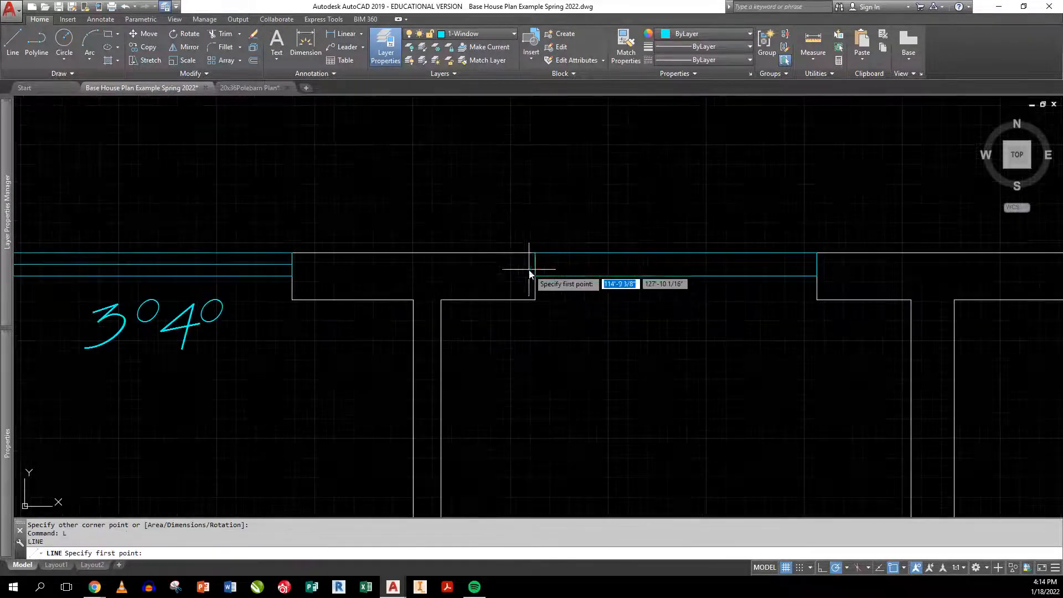
left_click(535, 265)
left_click(813, 264)
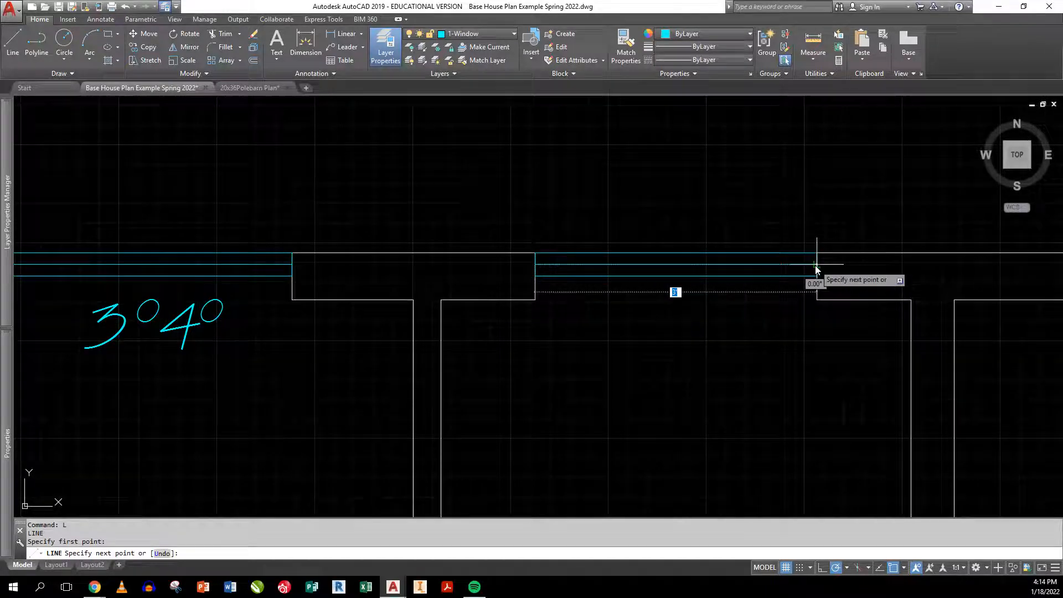
key("Return")
- Draw a vertical line across the second window, joining the midpoints of its long sides
key("Return")
left_click(675, 275)
left_click(676, 253)
key("Return")
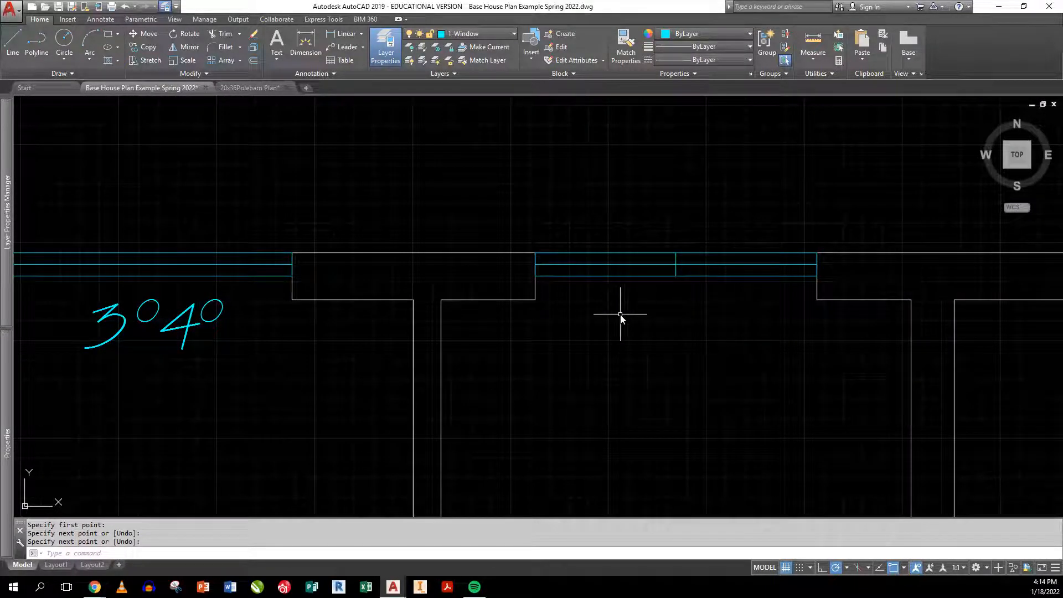
- Trim the upper edge of the second window's left half and the lower edge of its right half
type("tr")
key("Return")
key("Return")
left_click(617, 253)
left_click(739, 276)
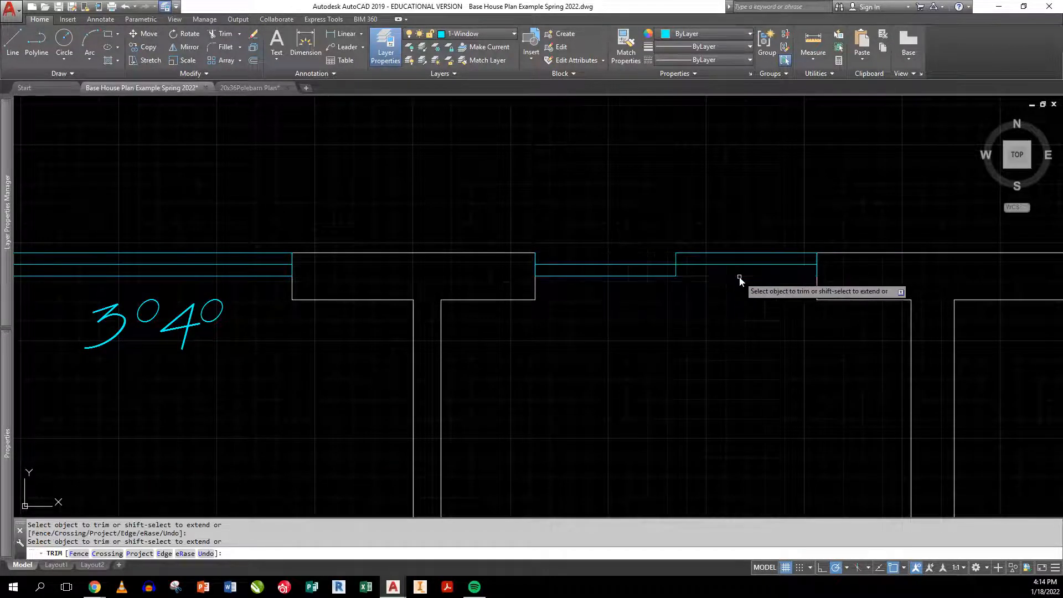
key("Return")
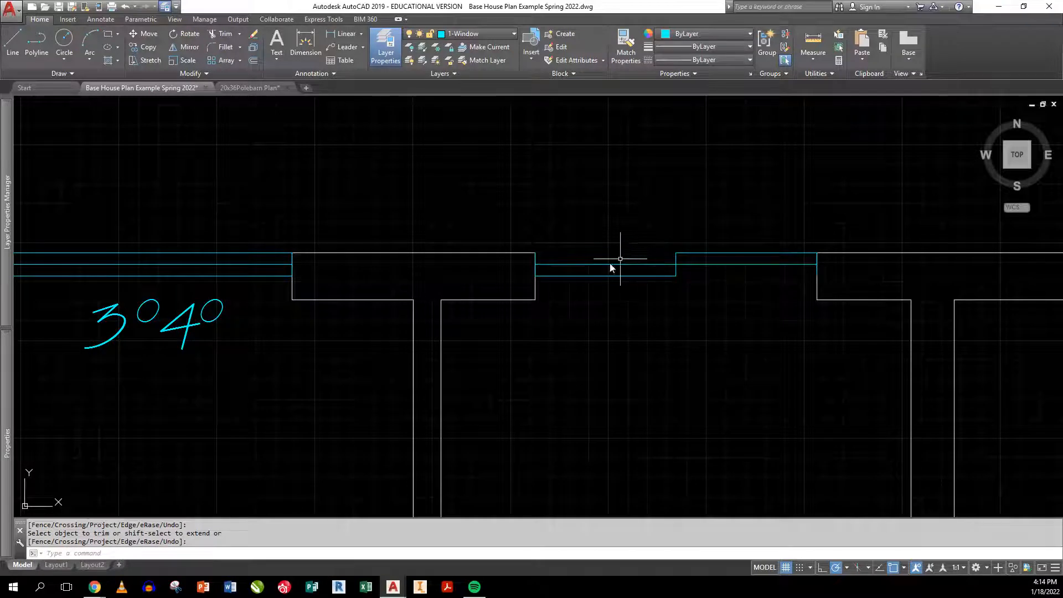
- Copy the 3°4° label from the first window to beneath the second window
scroll(598, 277, "down", 1)
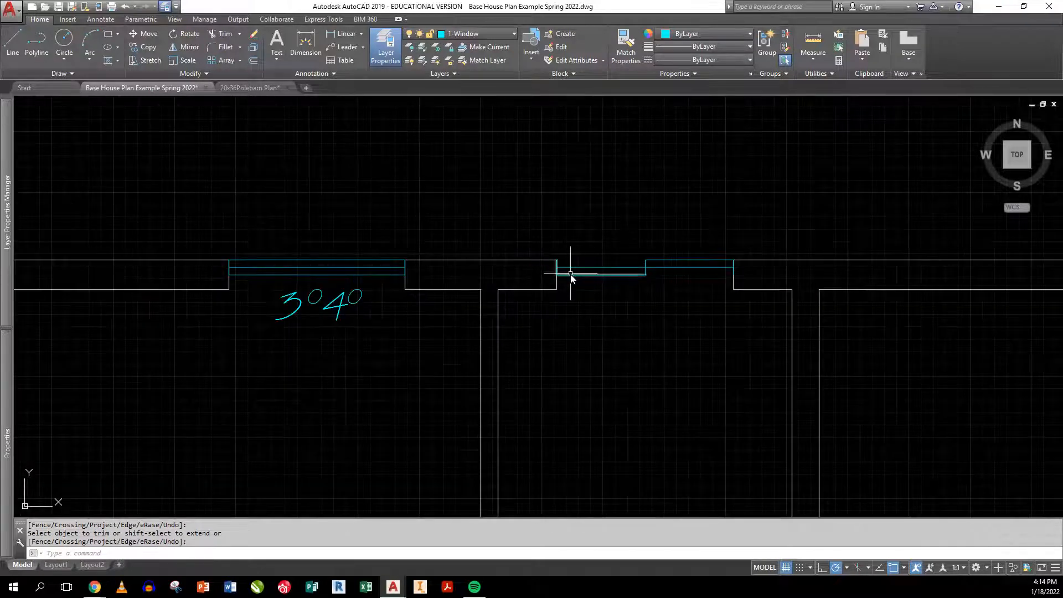
key("Escape")
type("cp")
key("Return")
left_click(370, 326)
left_click(277, 290)
key("Return")
left_click(327, 320)
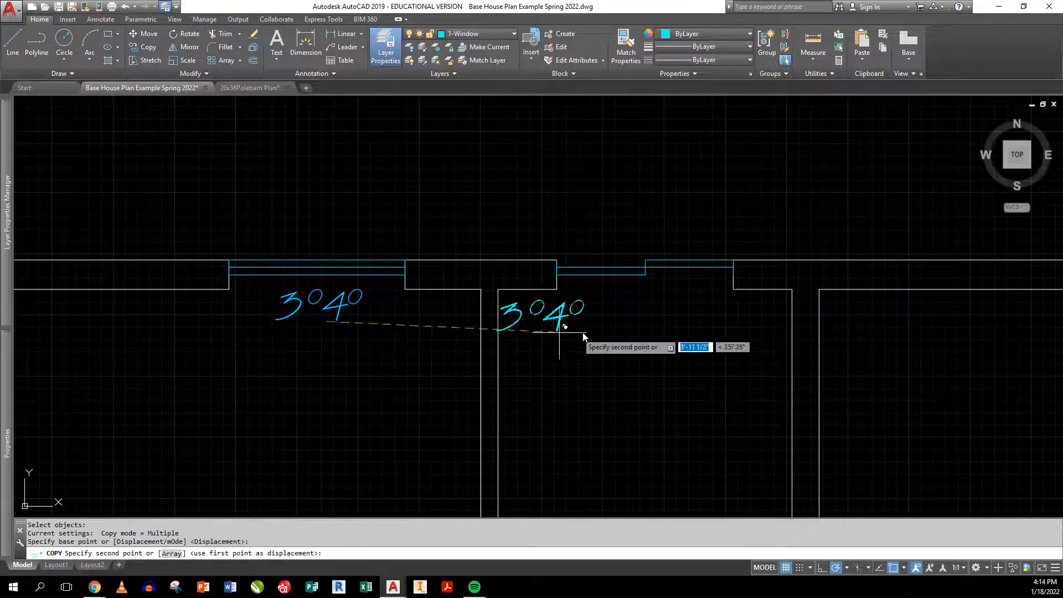
left_click(650, 322)
key("Return")
- Change the 4 to 2 in the second window's label so it reads 3°2°
double_click(618, 303)
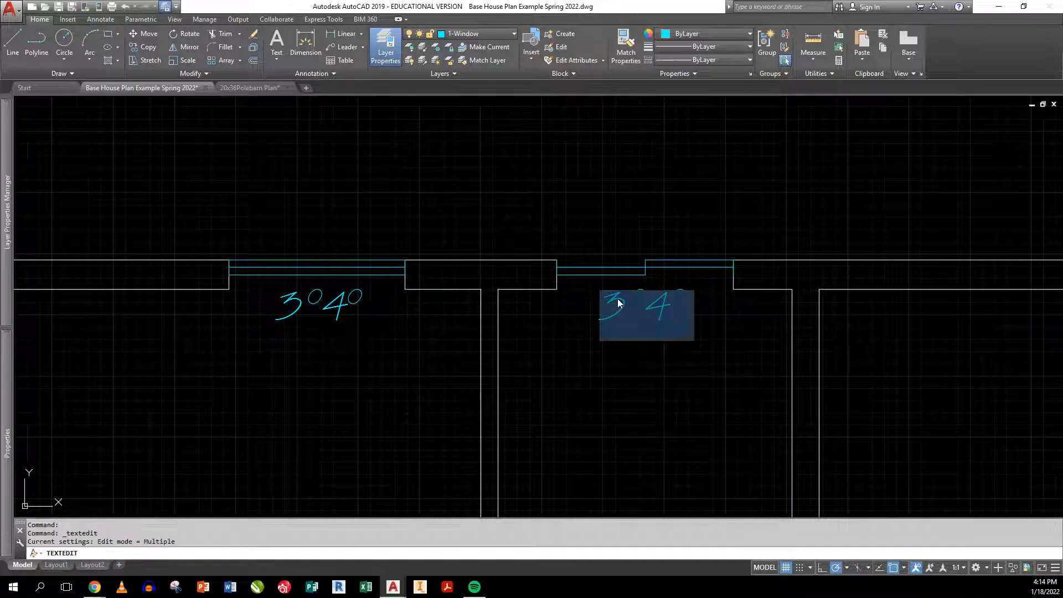
double_click(616, 300)
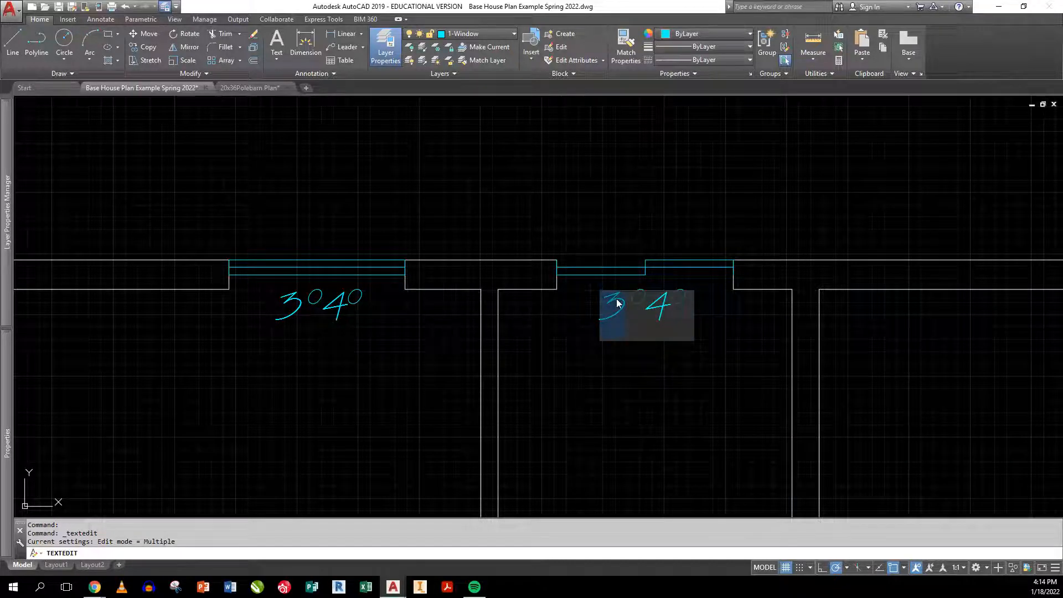
double_click(654, 303)
key("BackSpace")
type("2")
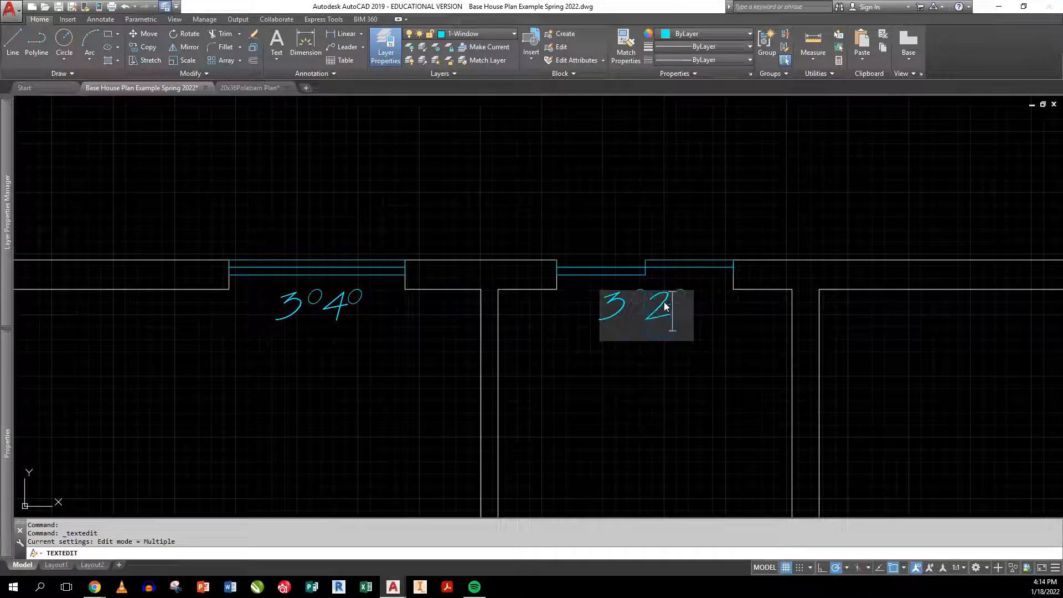
left_click(662, 381)
key("Escape")
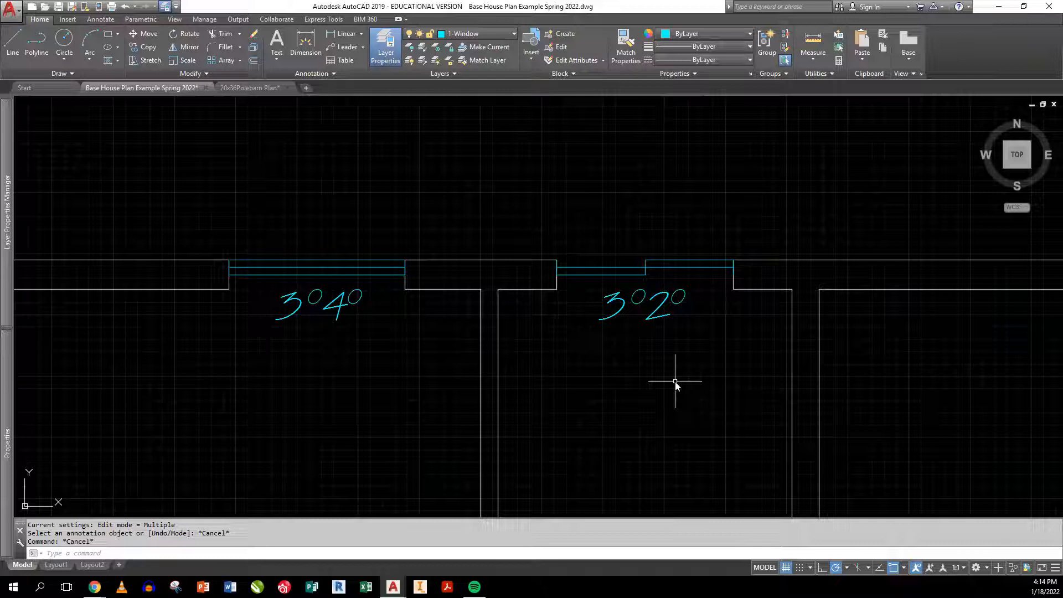
scroll(675, 381, "down", 5)
scroll(591, 252, "up", 2)
scroll(543, 255, "up", 4)
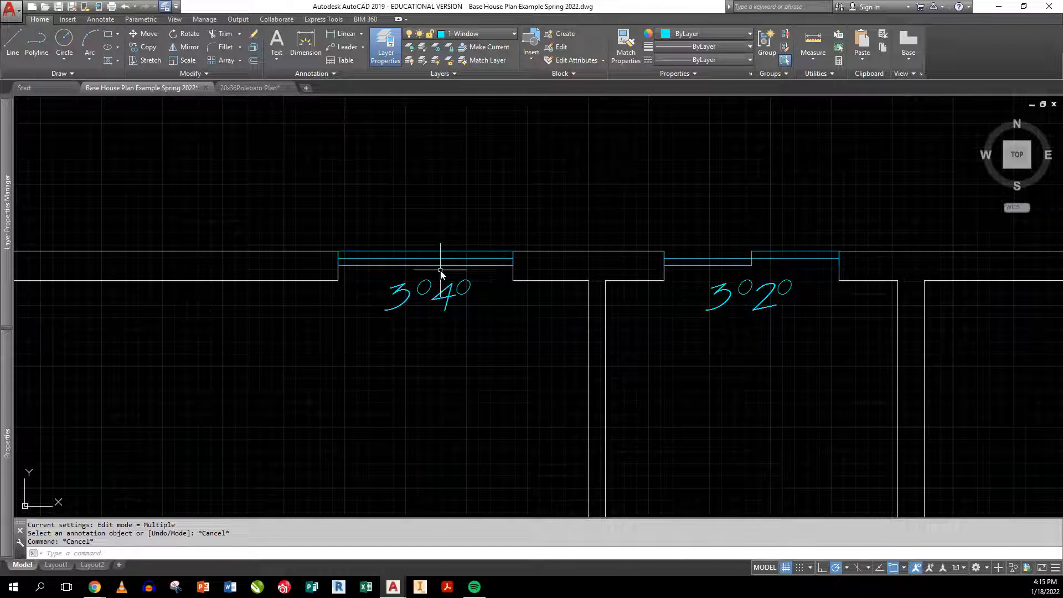
- Look over the whole floor plan to examine the remaining wall openings that still lack window symbols
scroll(441, 275, "down", 4)
middle_click_drag(442, 363, 445, 286)
scroll(495, 296, "down", 2)
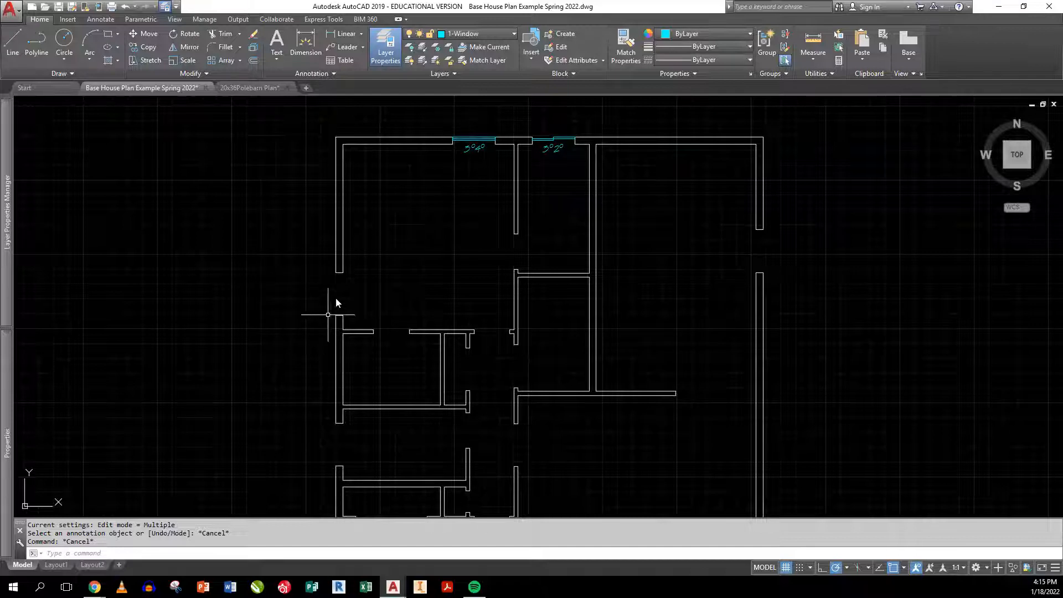
middle_click_drag(593, 330, 608, 158)
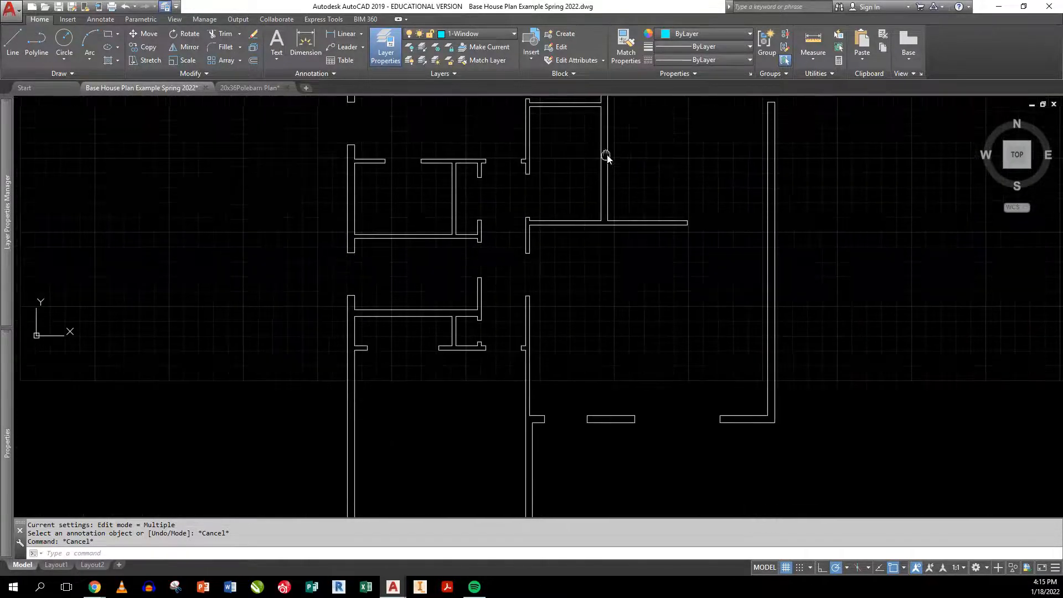
middle_click_drag(511, 265, 556, 345)
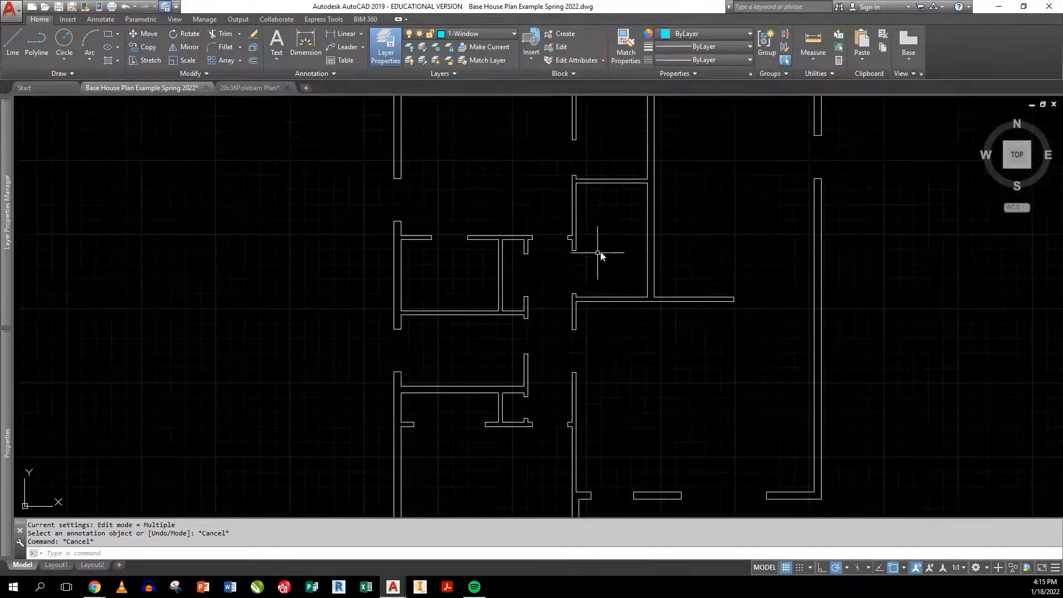
middle_click_drag(604, 274, 600, 360)
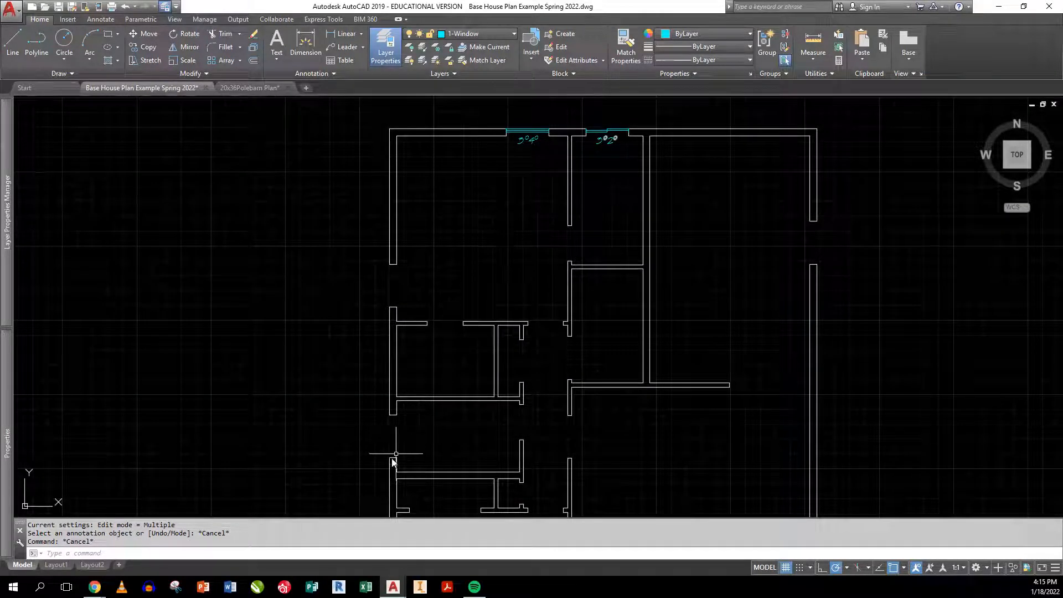
middle_click_drag(493, 447, 477, 321)
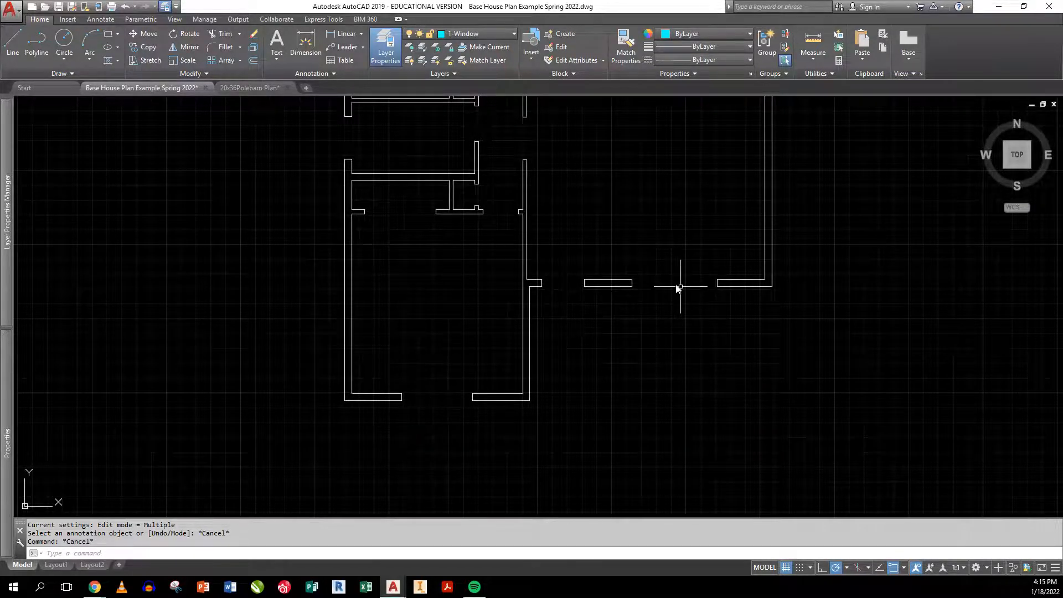
middle_click_drag(327, 181, 342, 358)
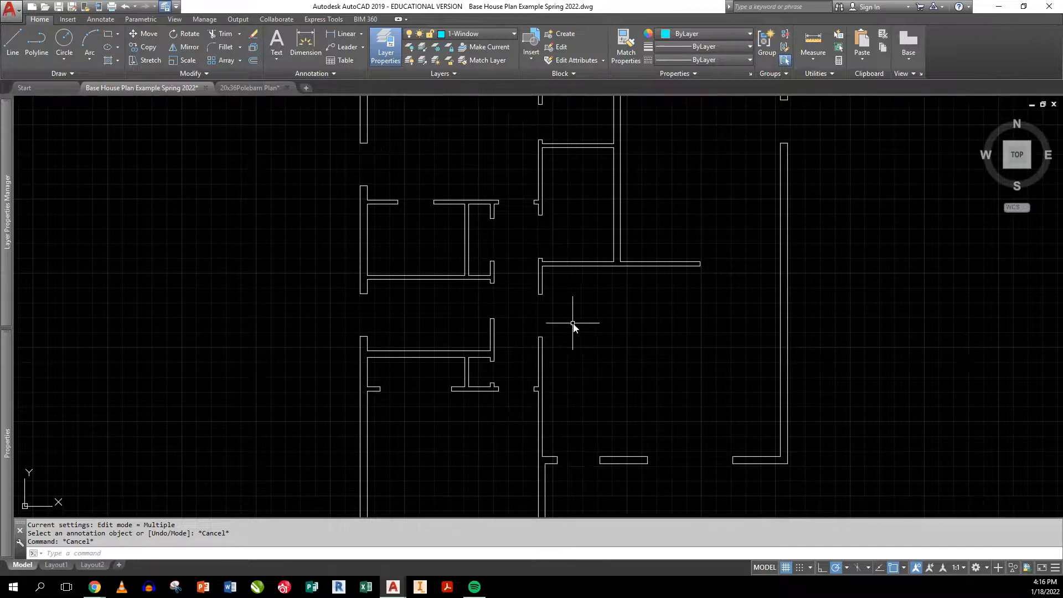
scroll(576, 325, "down", 2)
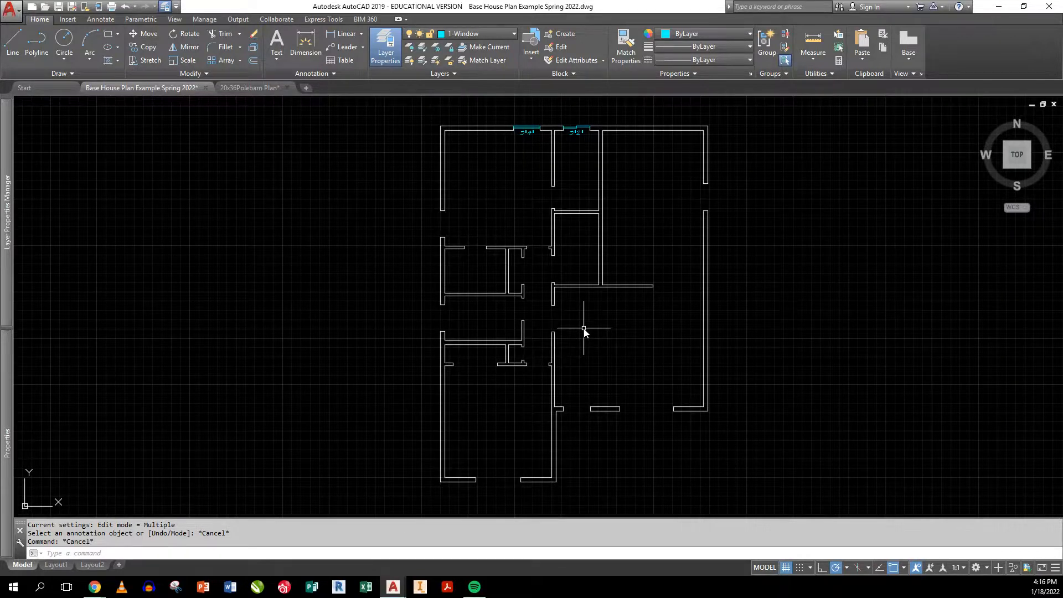